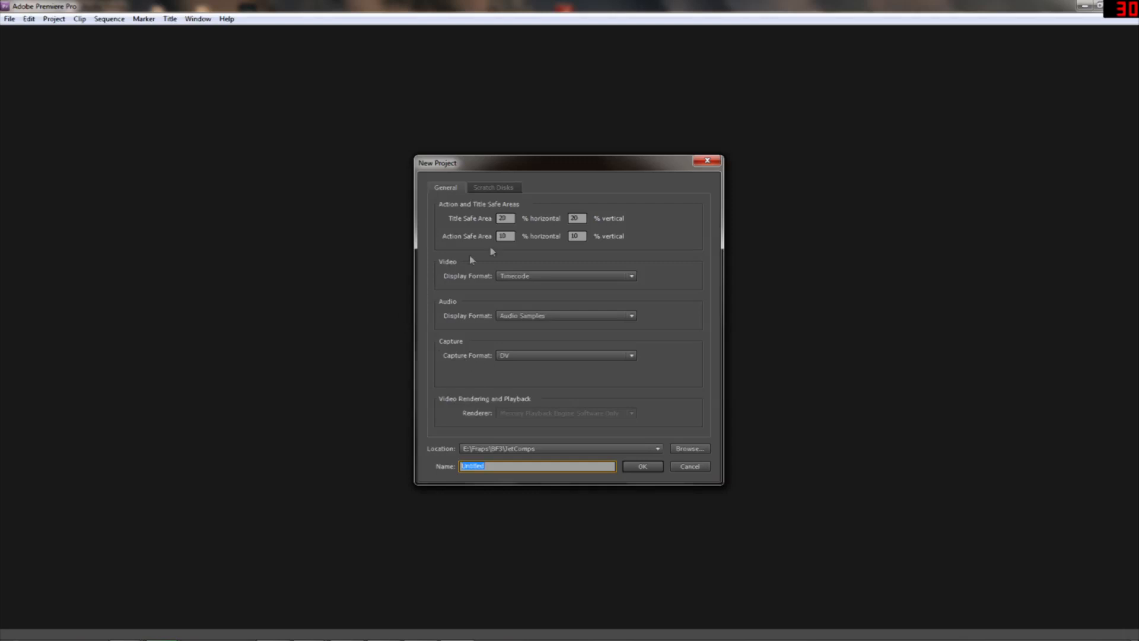
Create a new project named Testt in the JetComps folder, with DV as the capture format
left_click(550, 356)
left_click(591, 358)
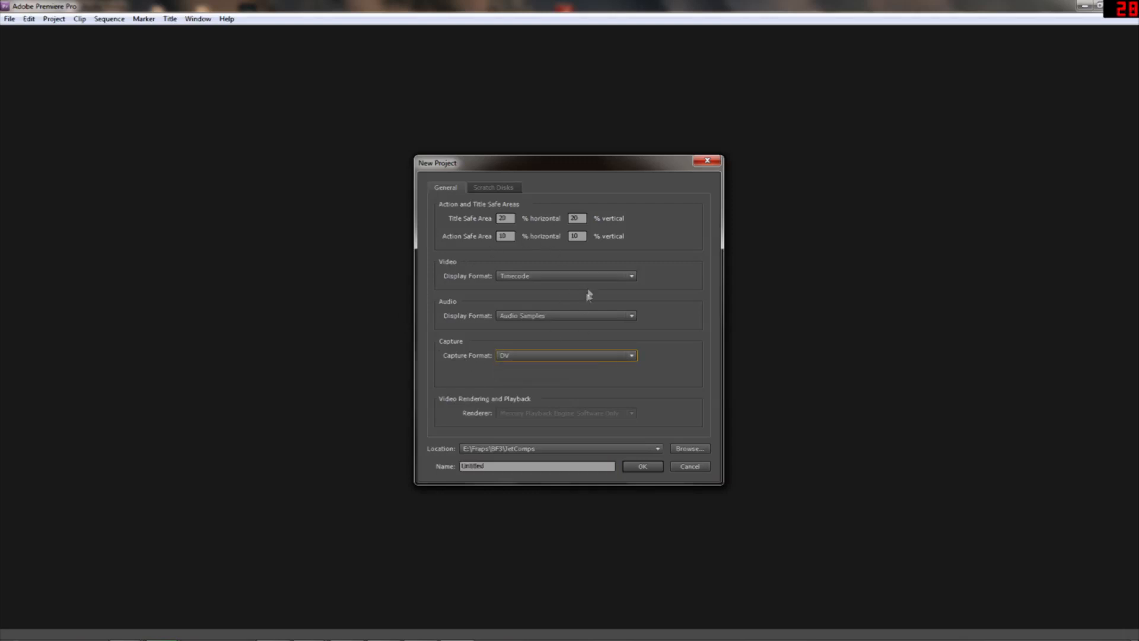
left_click(504, 466)
type("Testt")
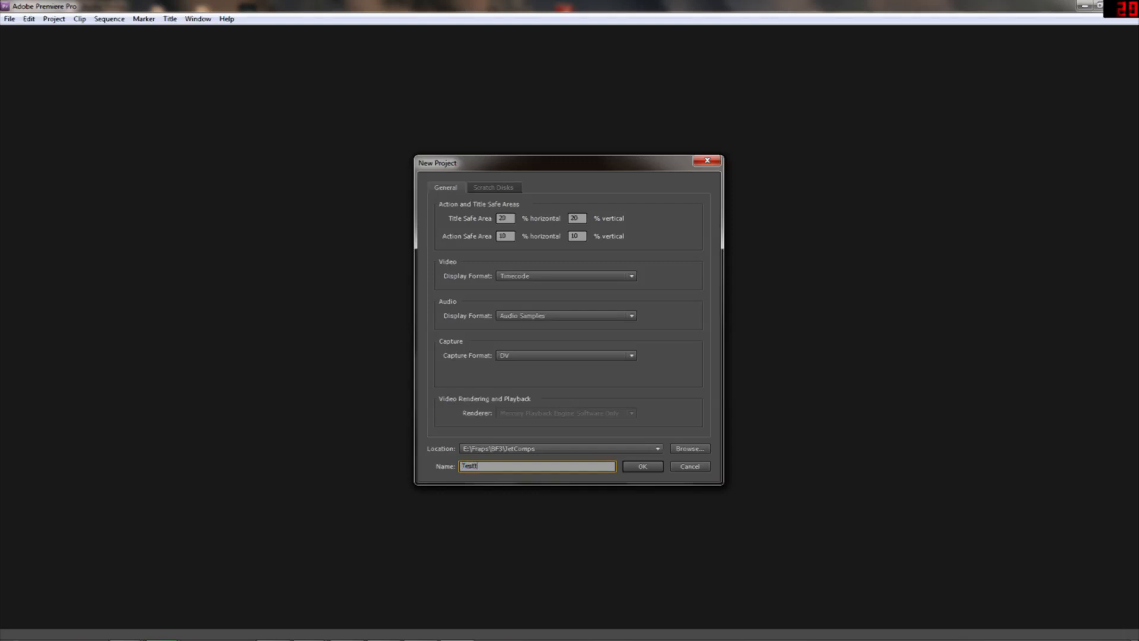
left_click(641, 466)
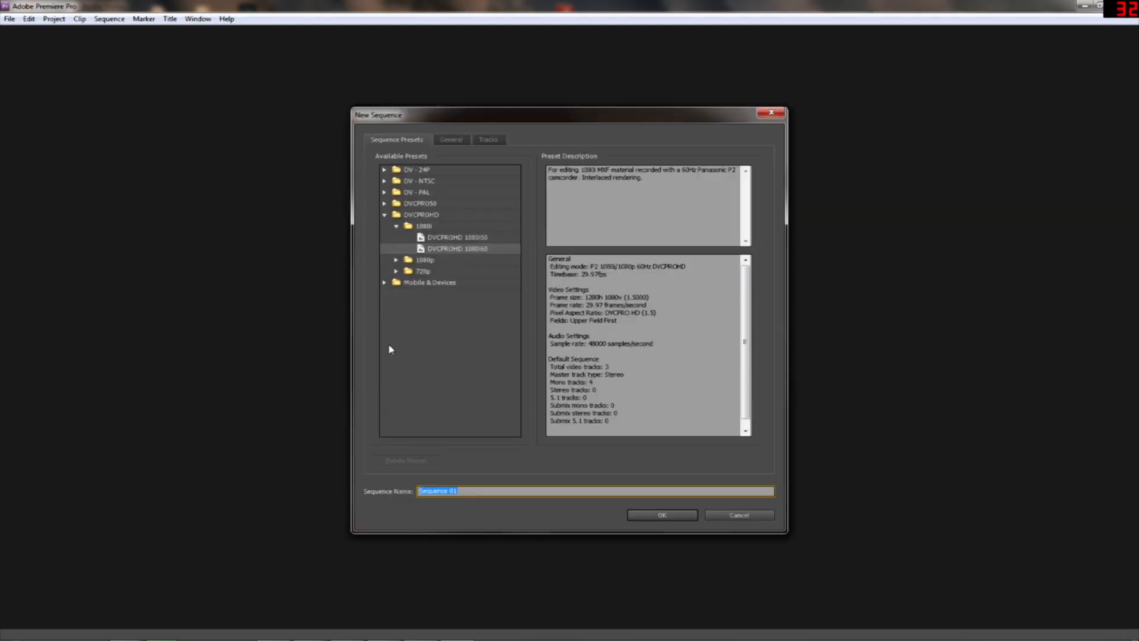
Create Sequence 01 with the DVCPROHD 1080i60 preset
left_click(385, 216)
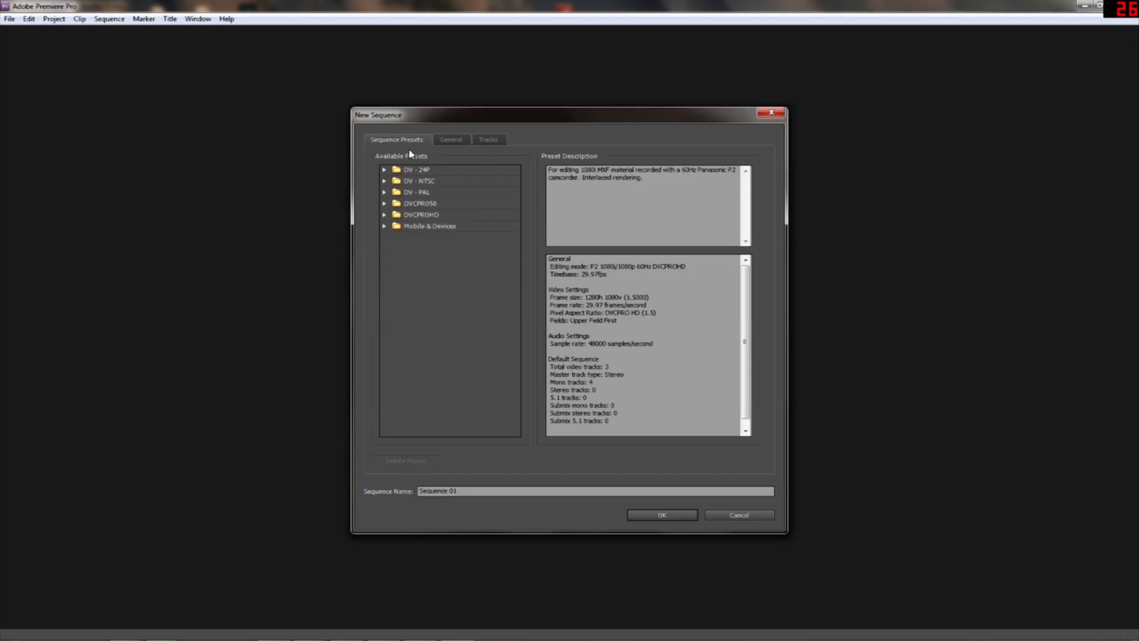
left_click(384, 216)
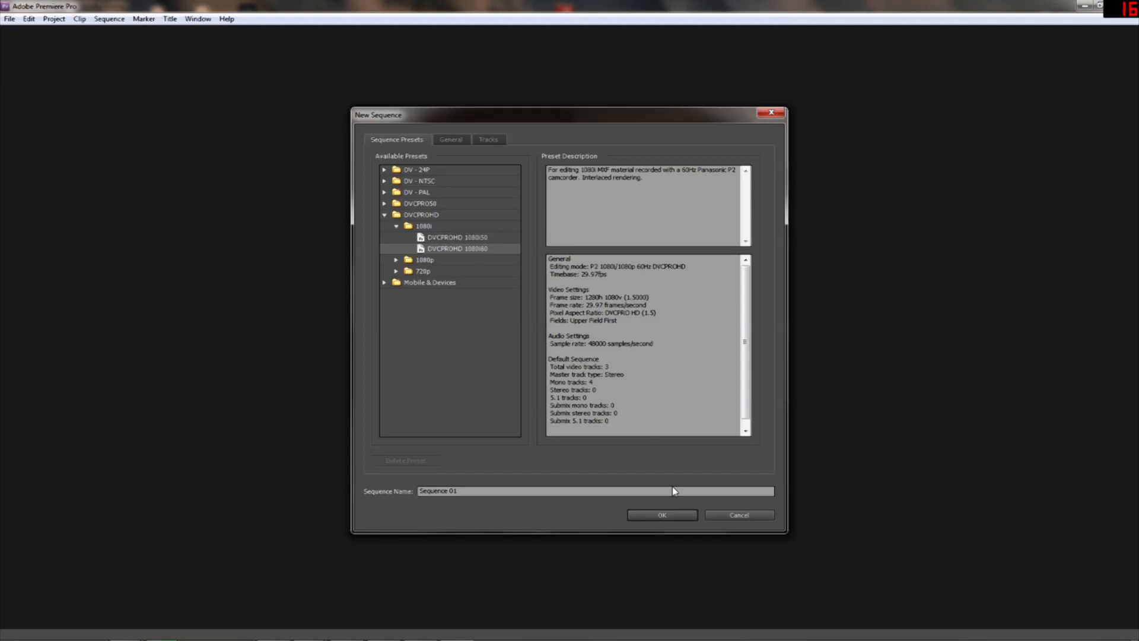
left_click(656, 516)
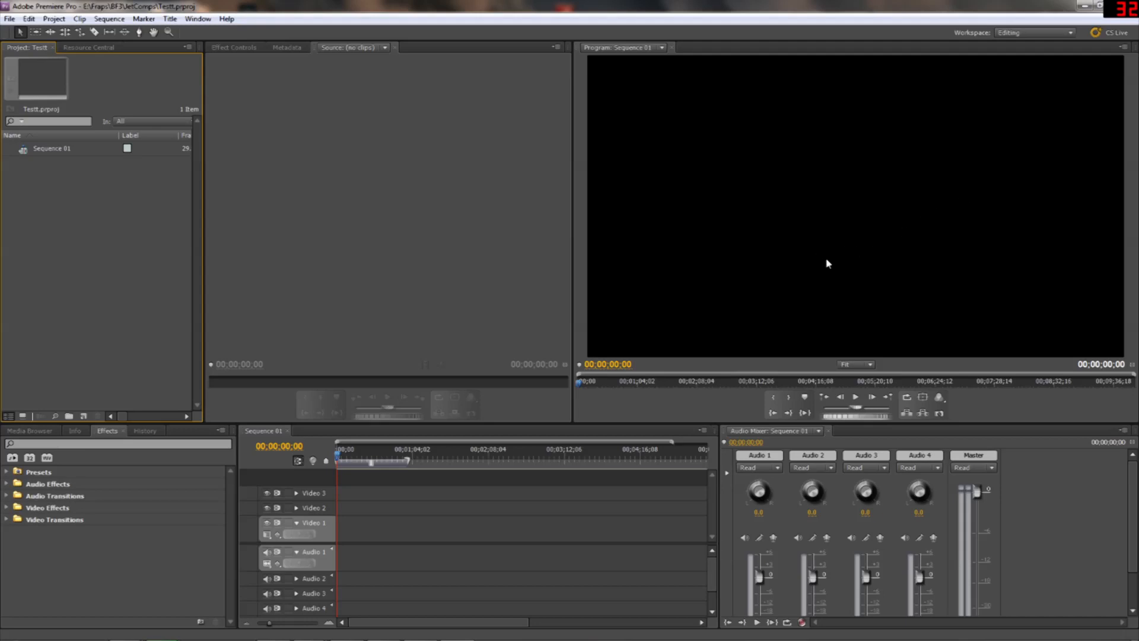
Widen the source monitor and expand the Video Effects category to browse its folders
left_click_drag(567, 314, 679, 335)
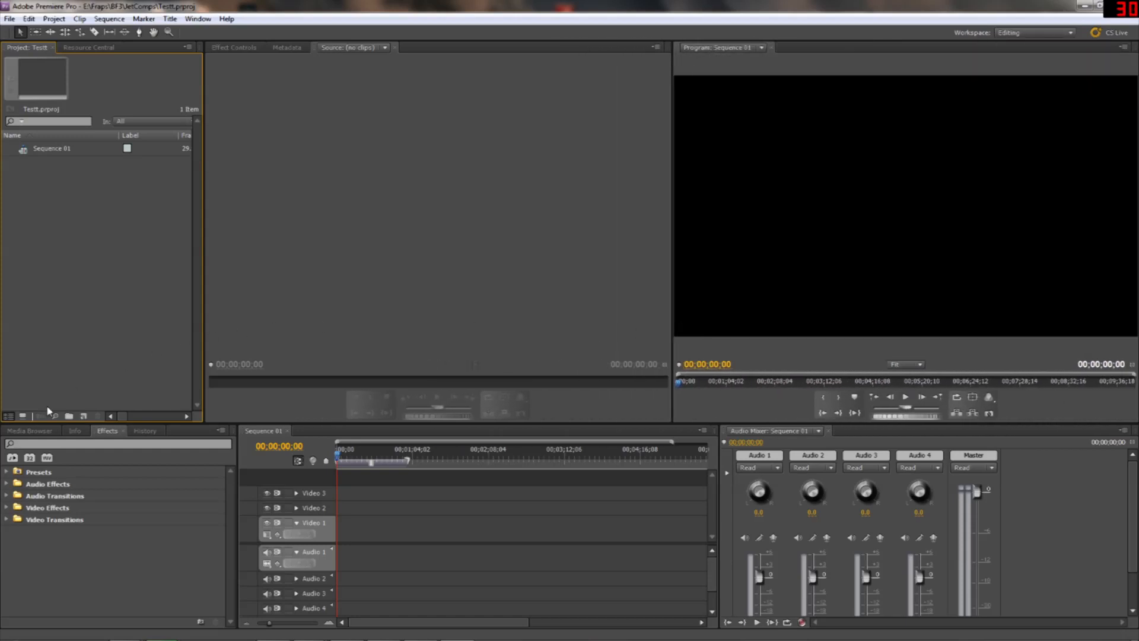
left_click(7, 508)
scroll(55, 520, "down", 3)
scroll(142, 525, "up", 3)
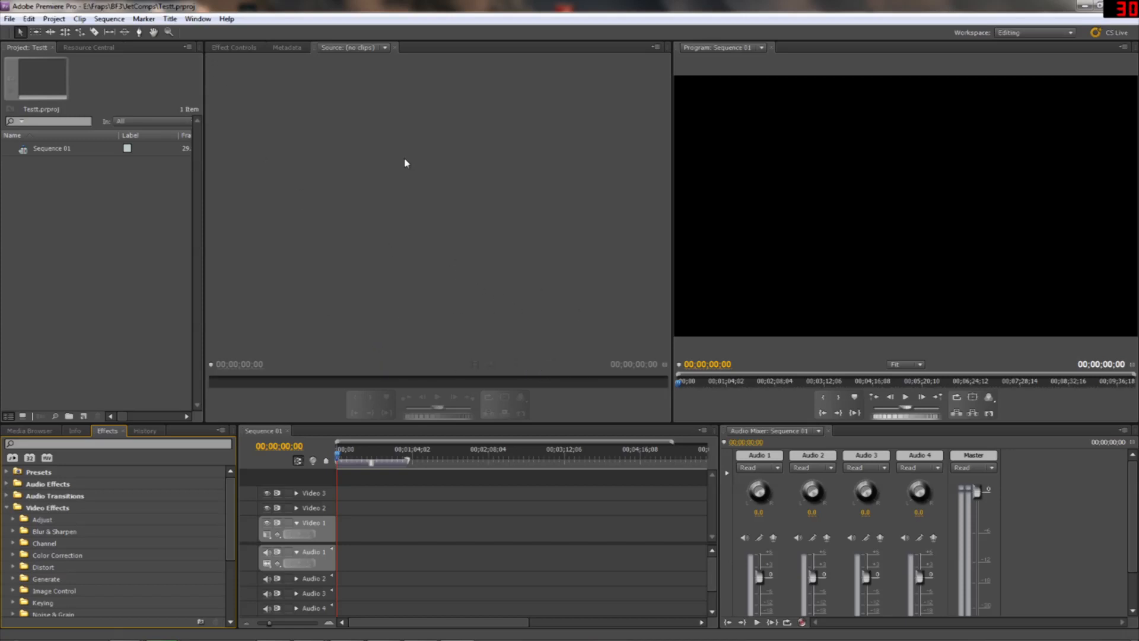
left_click(11, 20)
left_click(12, 20)
left_click(10, 19)
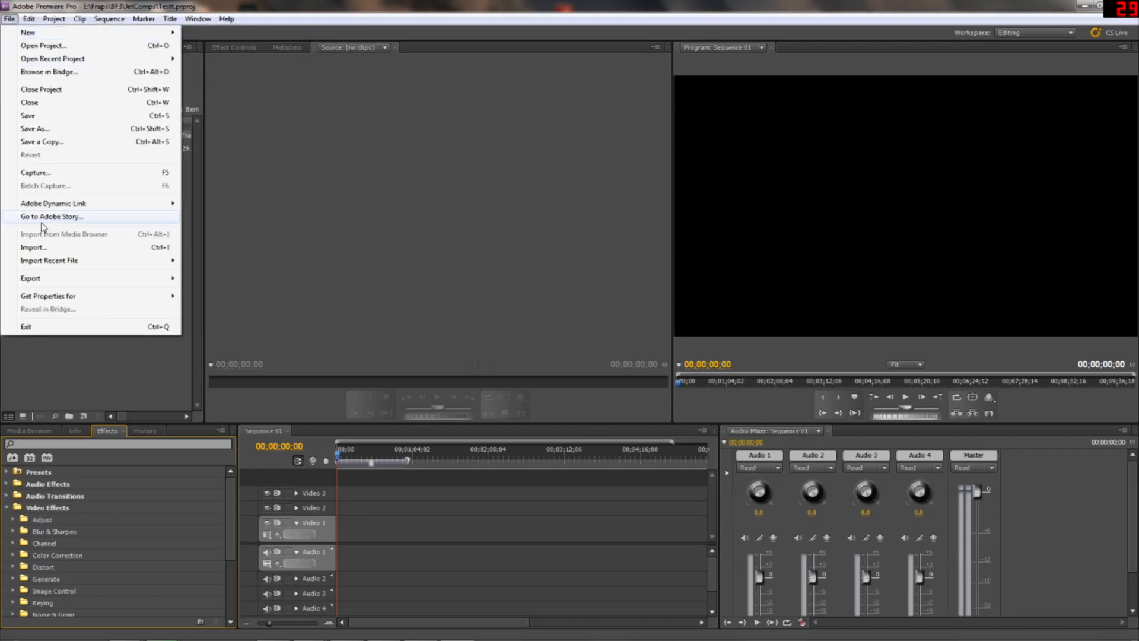
left_click(51, 245)
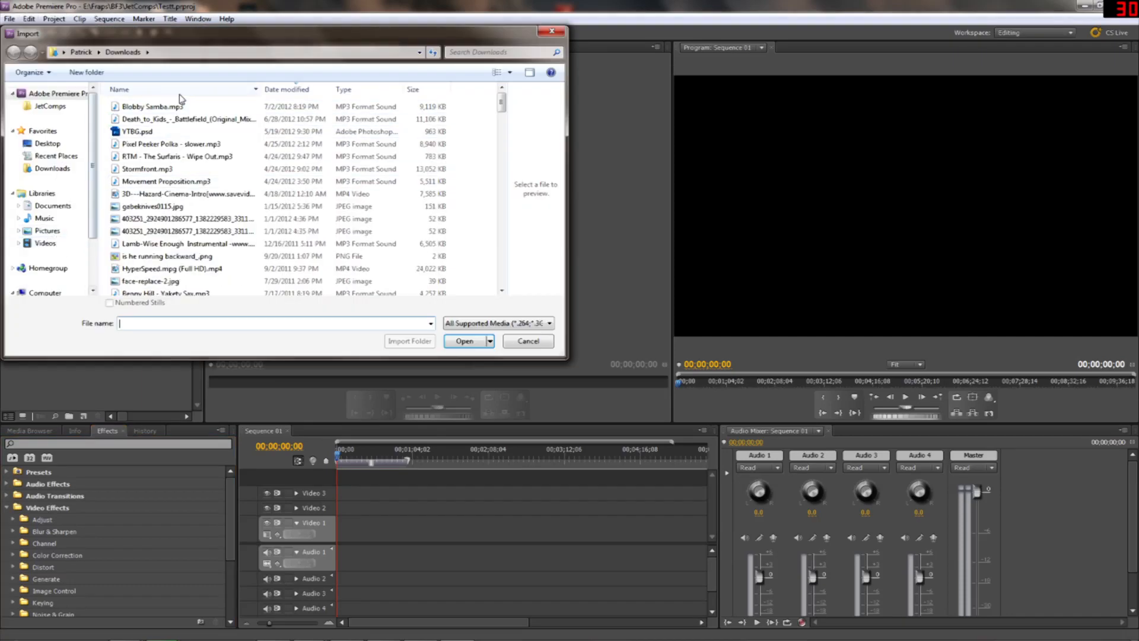
scroll(57, 225, "down", 2)
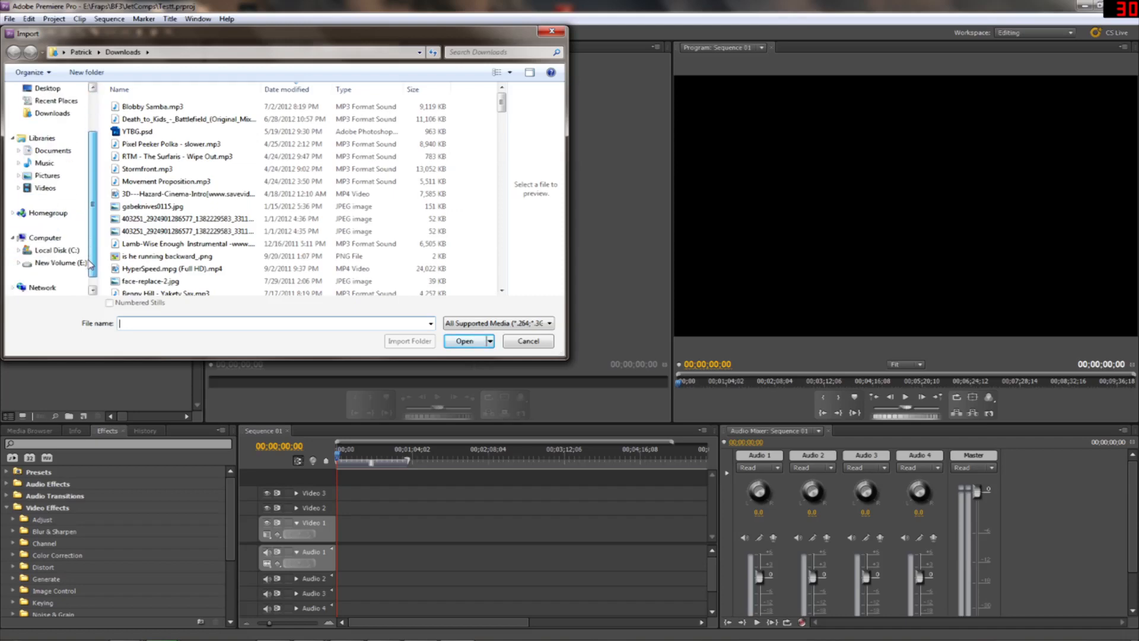
left_click(63, 250)
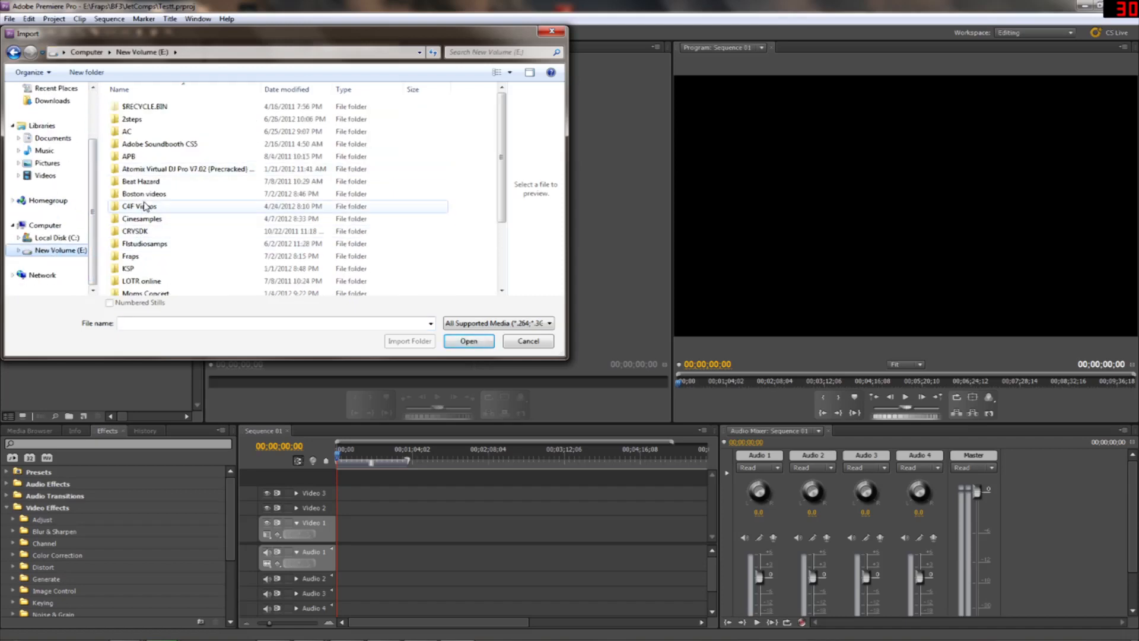
double_click(134, 256)
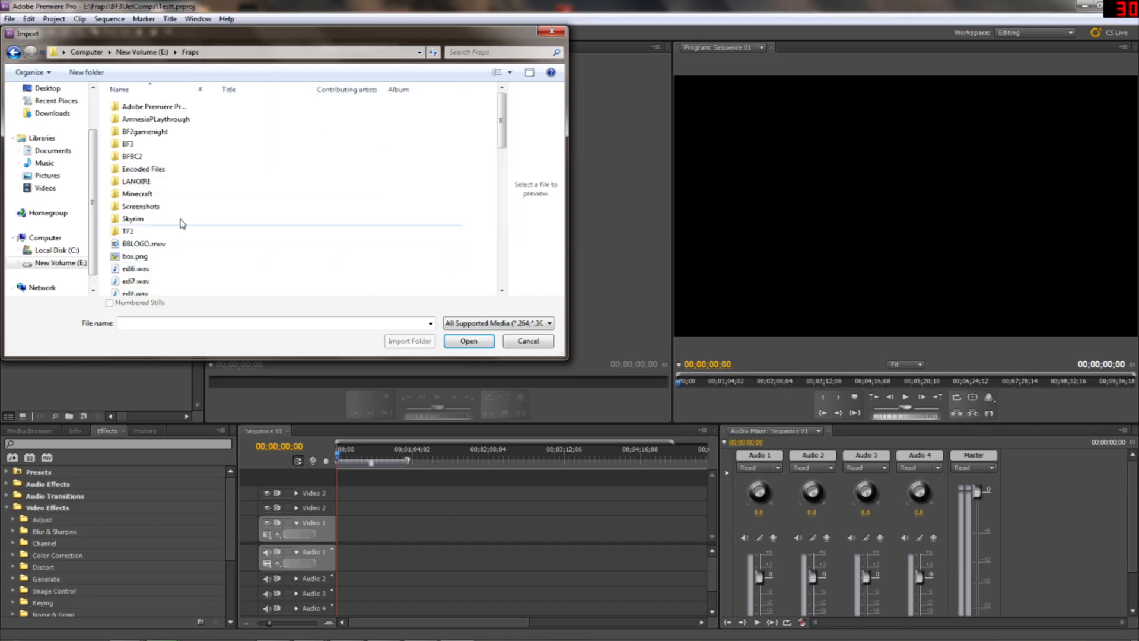
double_click(137, 145)
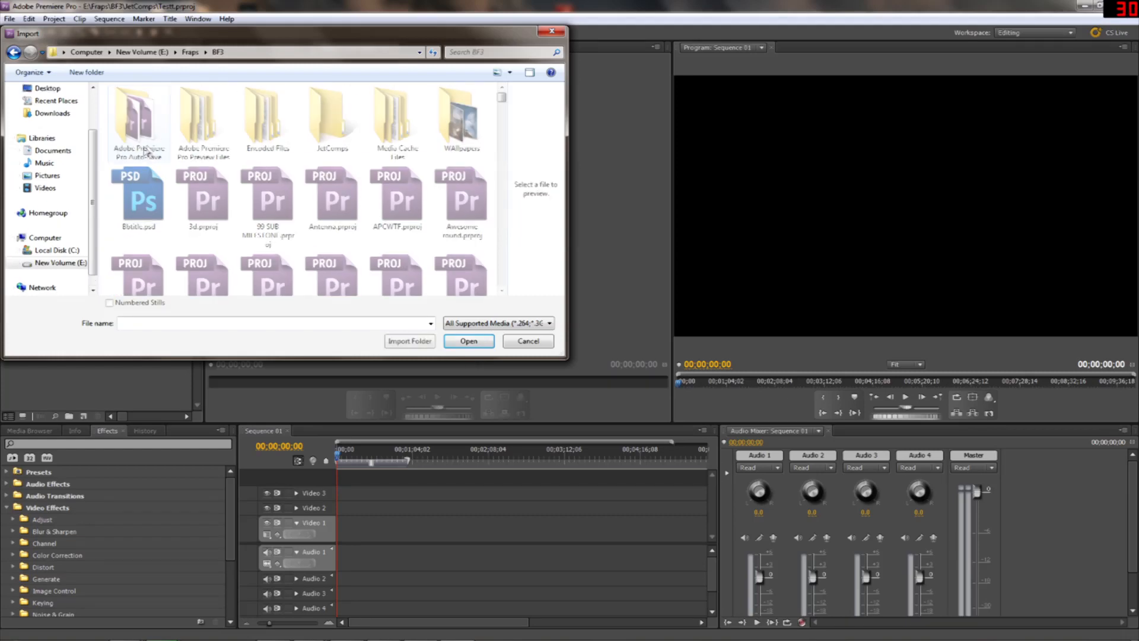
double_click(320, 128)
left_click_drag(502, 104, 499, 238)
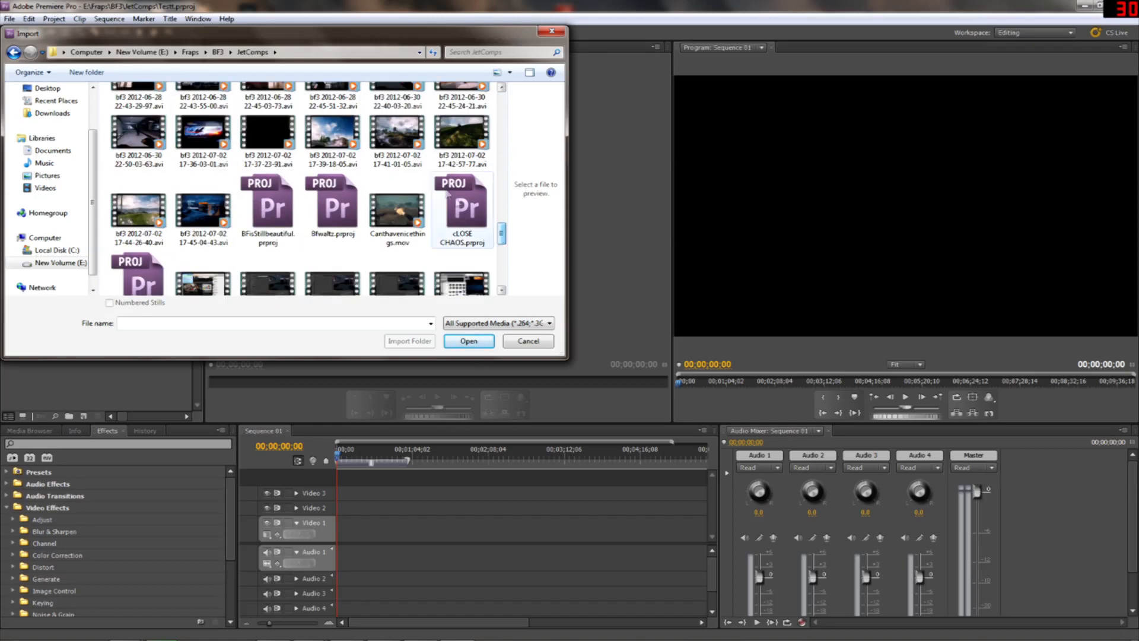
double_click(409, 143)
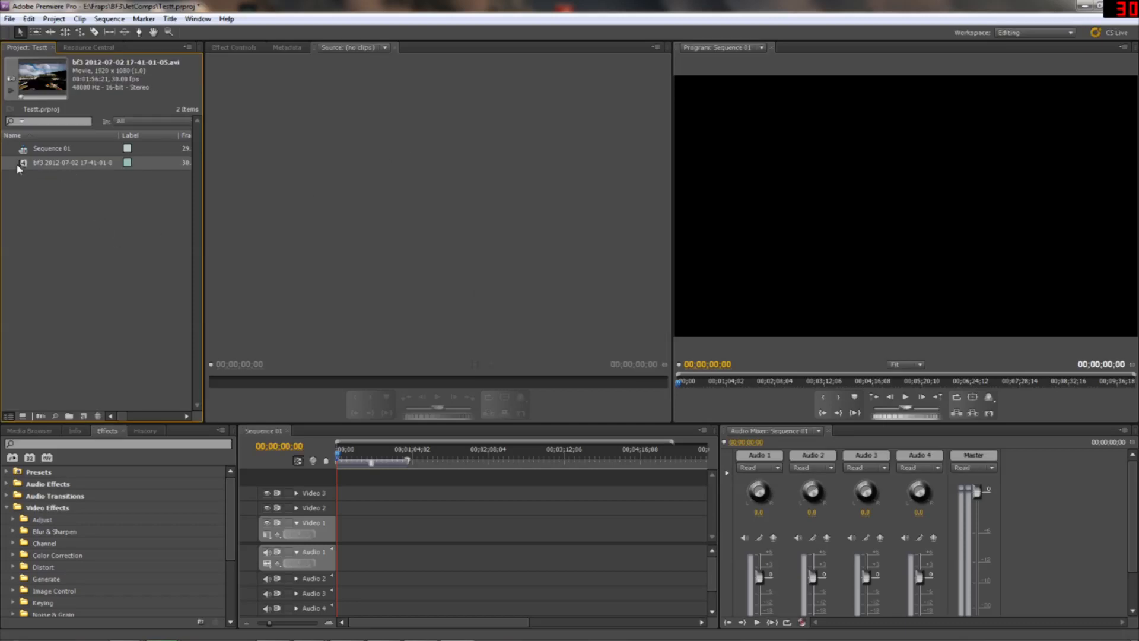
Load the imported bf3 clip in the source monitor and place it at the start of the Video 1 track
left_click(34, 166)
double_click(22, 163)
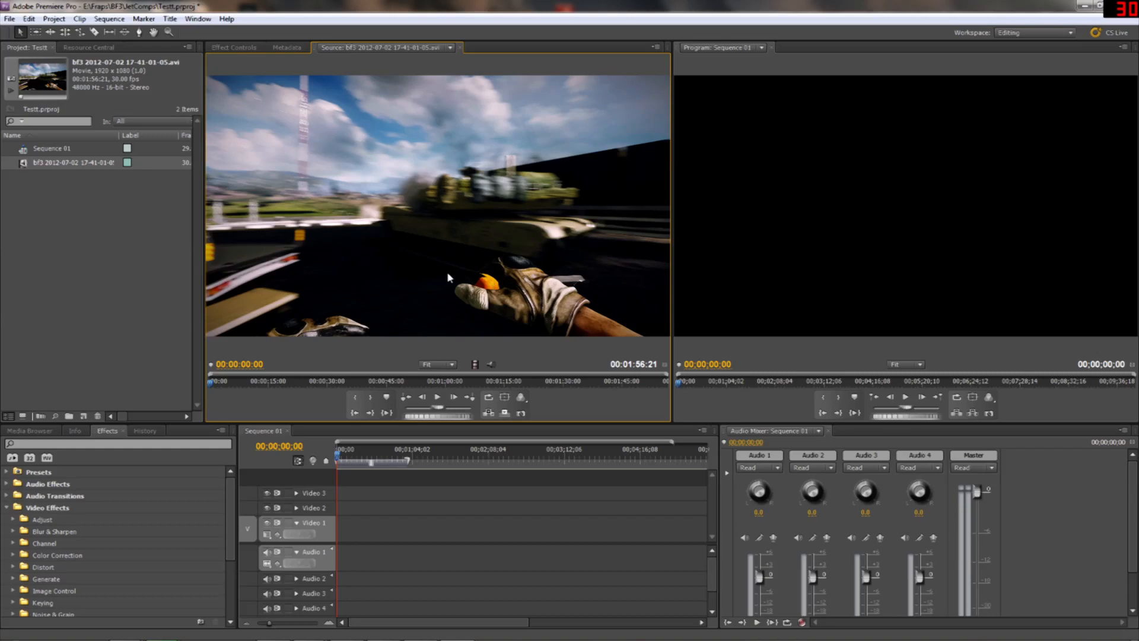
left_click_drag(24, 166, 350, 528)
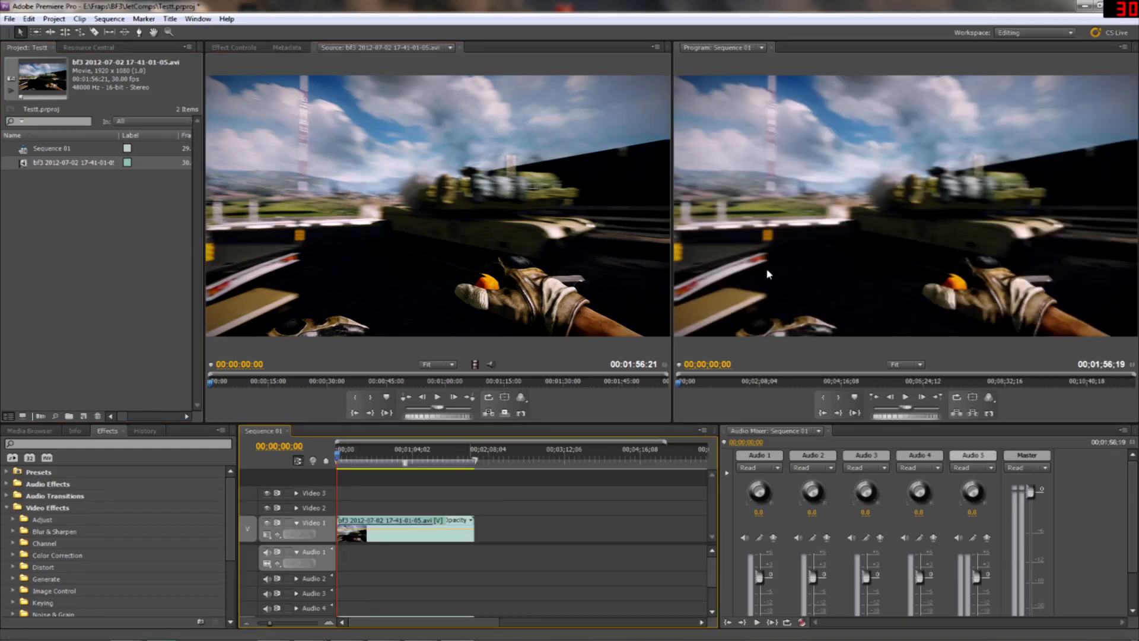
Preview the sequence's opening seconds in an enlarged program monitor and return the playhead to the start
left_click_drag(672, 311, 503, 304)
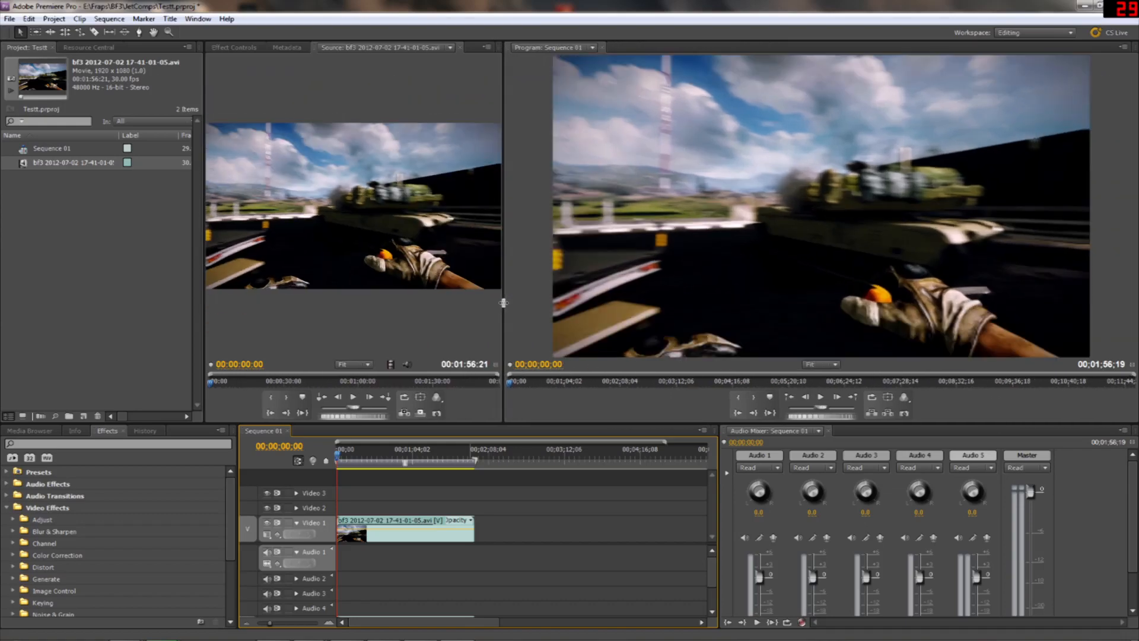
left_click(821, 397)
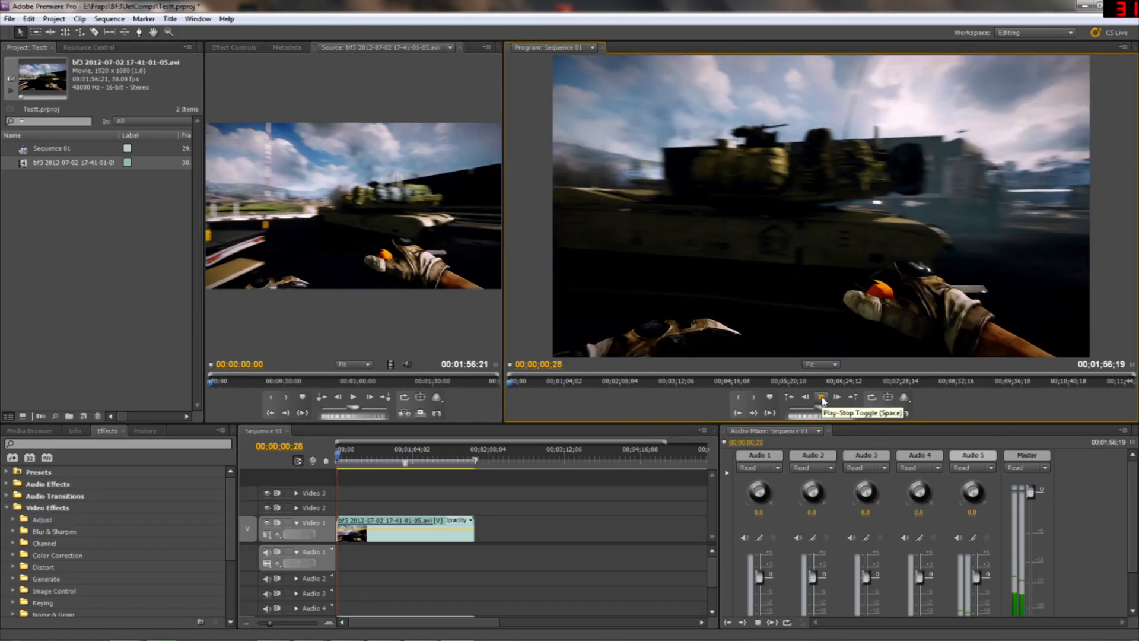
left_click(821, 398)
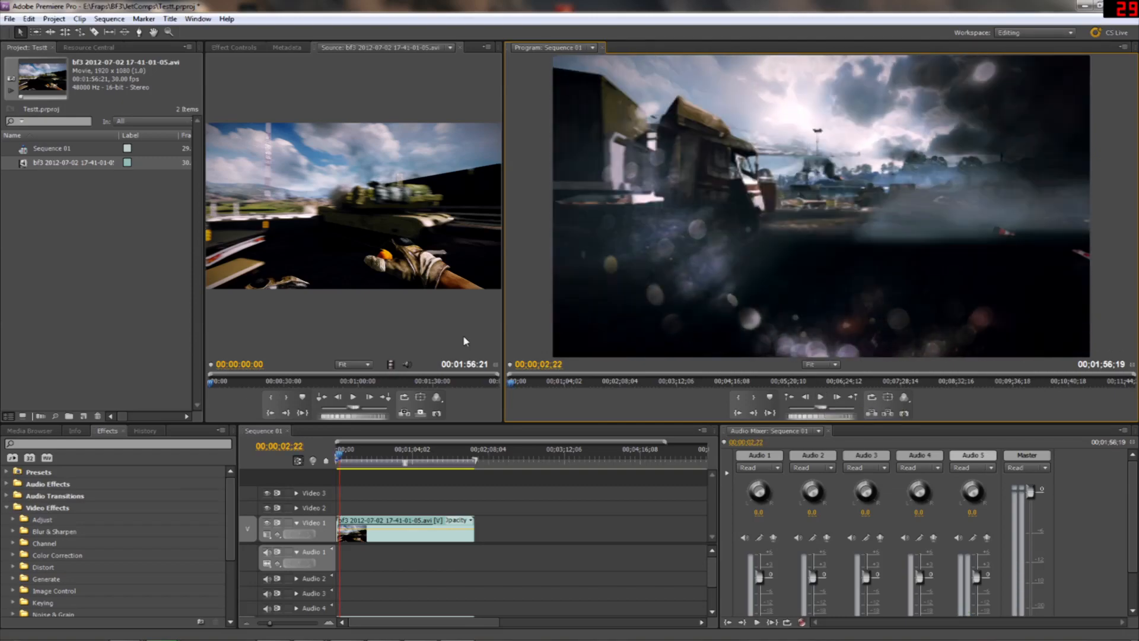
left_click_drag(340, 454, 262, 458)
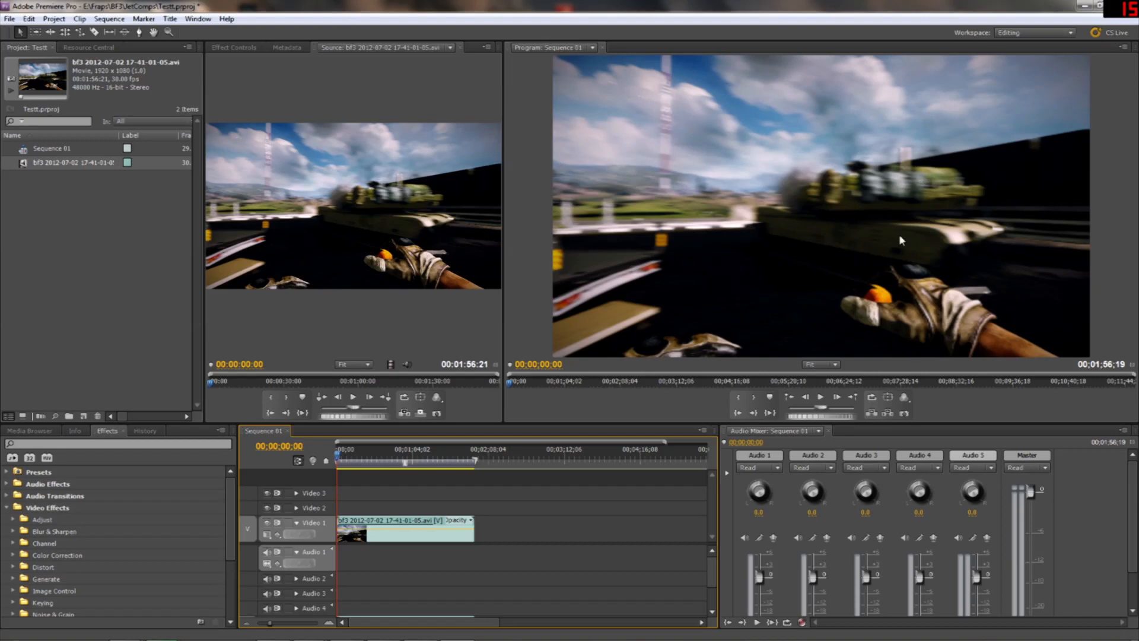
left_click(1132, 138)
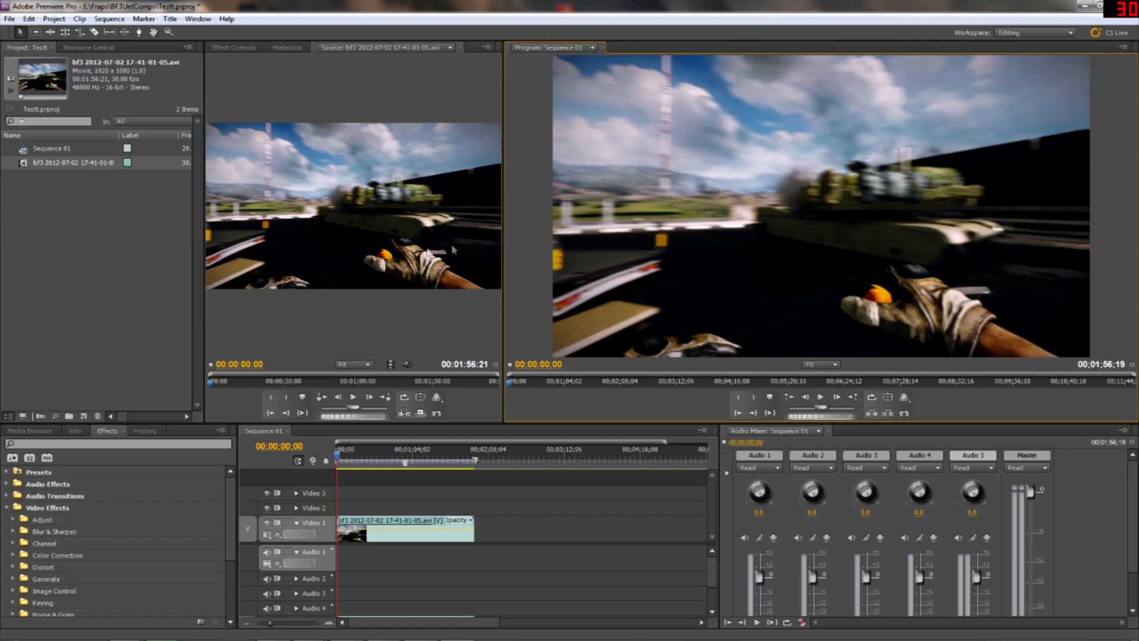
Apply the Crop effect from the Transform video effects to the clip on Video 1
left_click(225, 508)
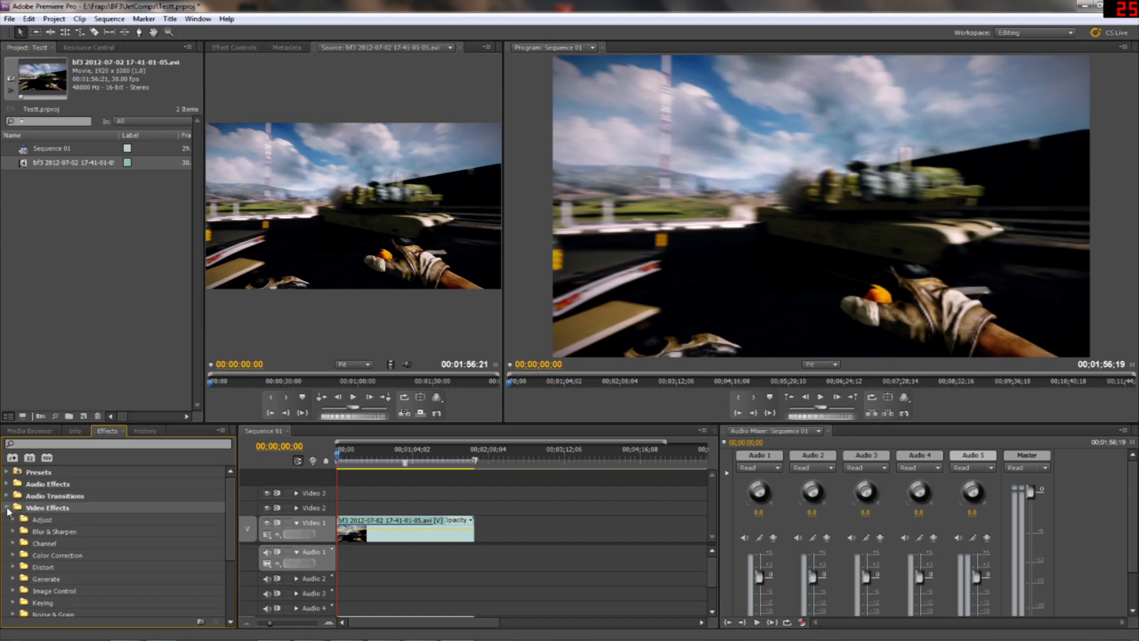
scroll(8, 511, "down", 3)
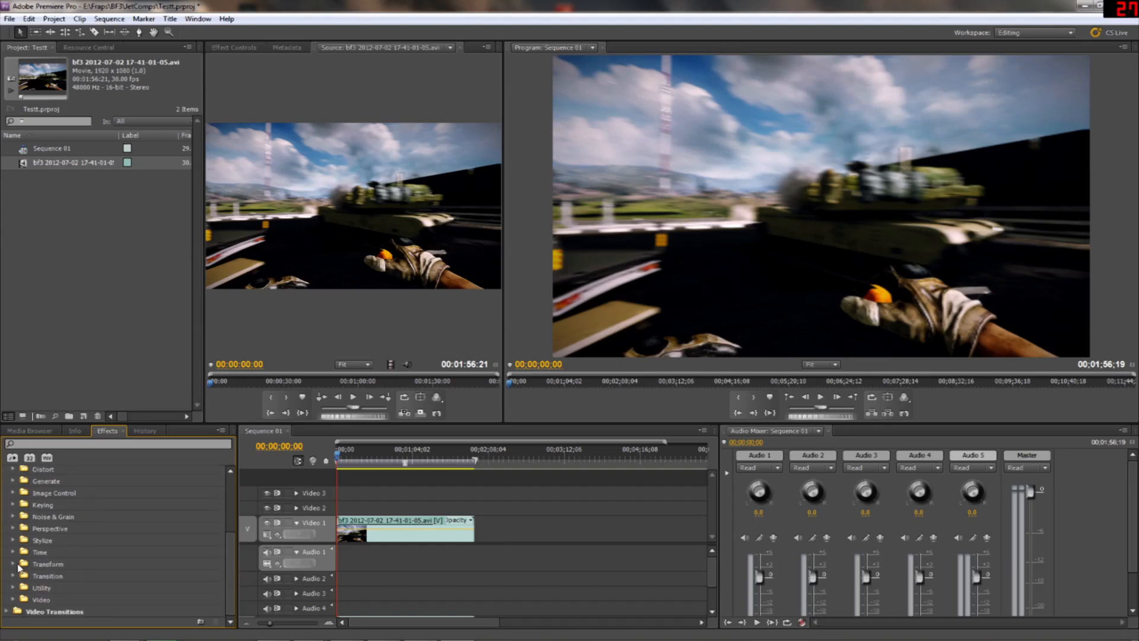
left_click(12, 564)
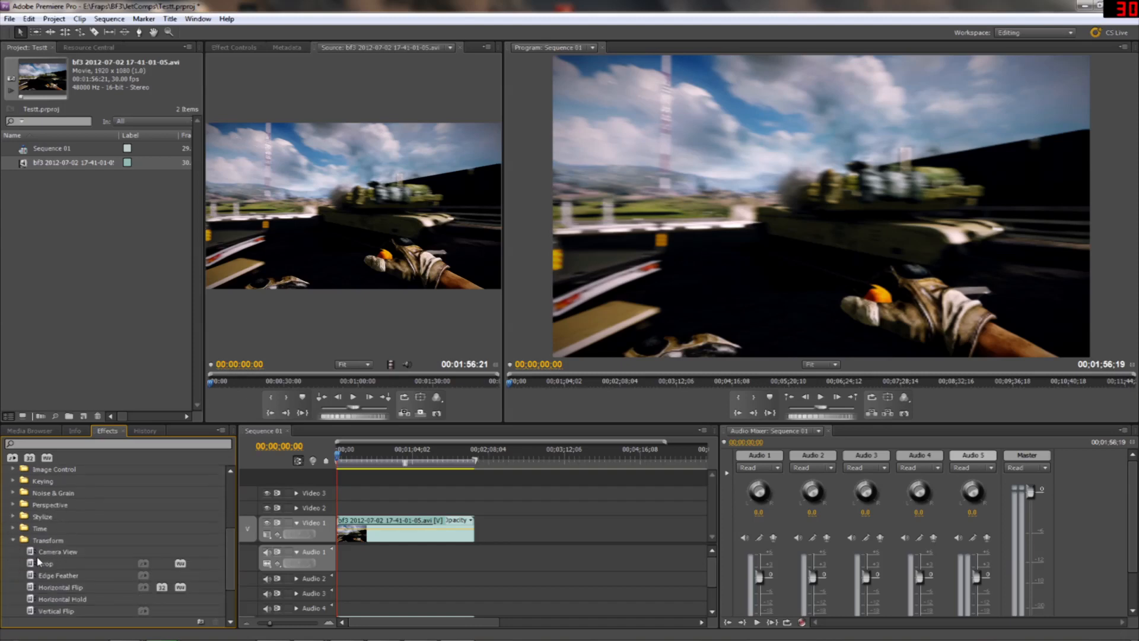
left_click(34, 566)
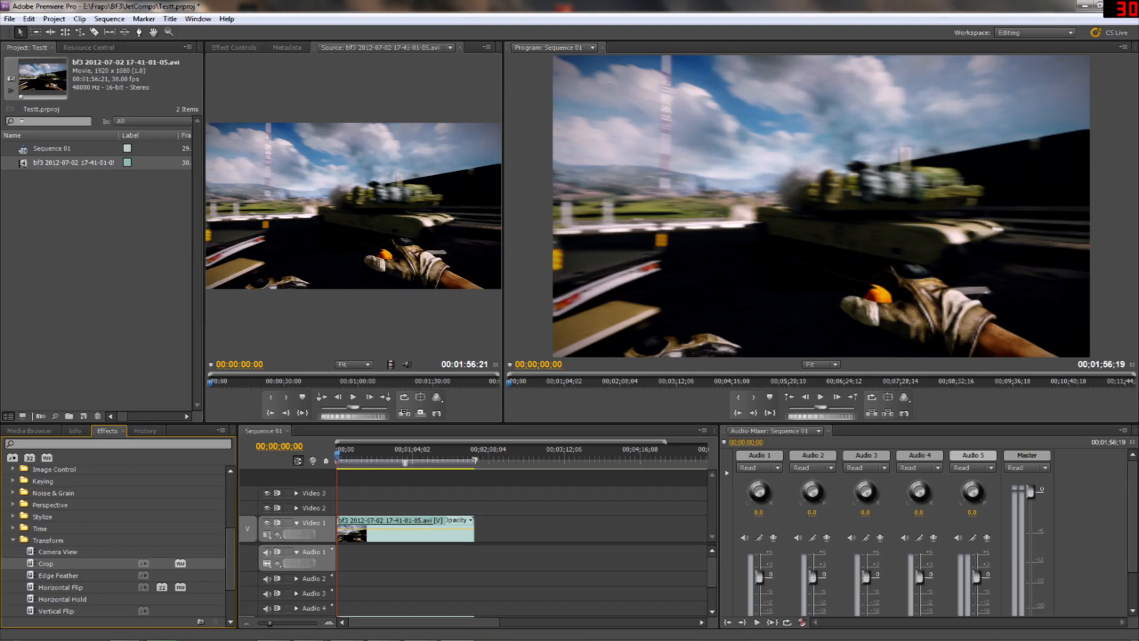
left_click_drag(46, 564, 399, 526)
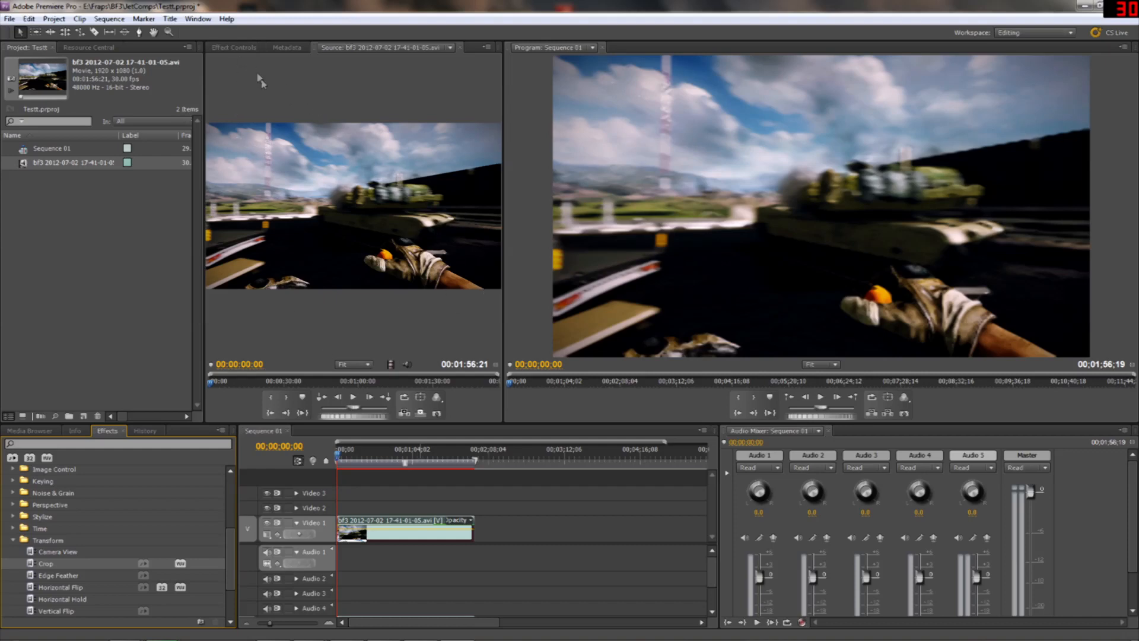
Open the timeline clip's effect controls, with more room for them, and expand the Crop parameters
double_click(385, 523)
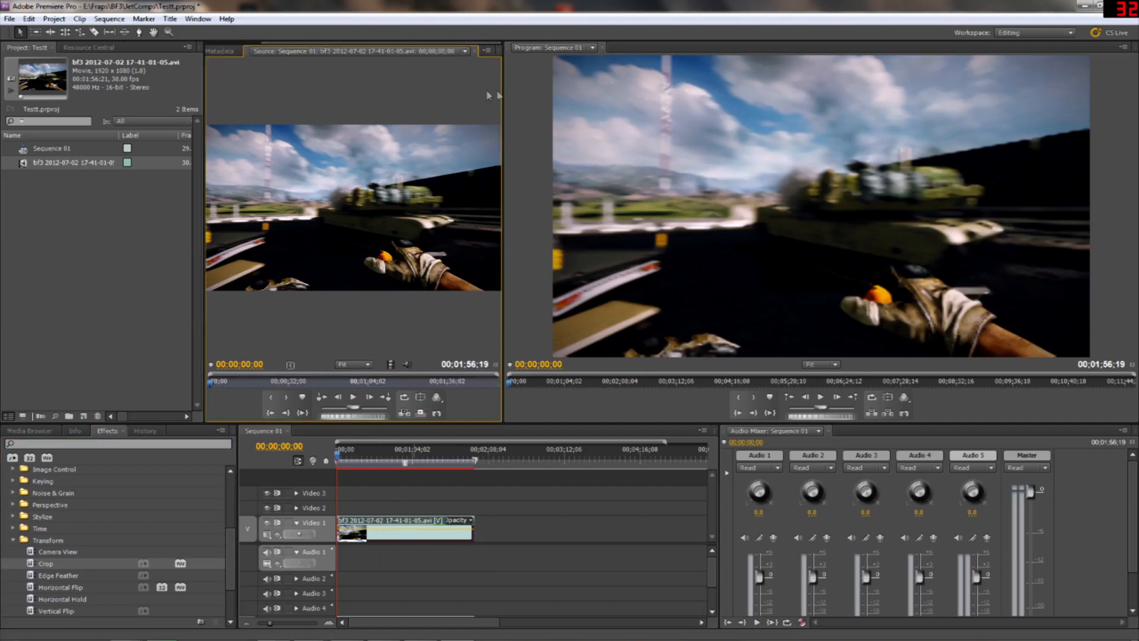
left_click_drag(504, 88, 615, 98)
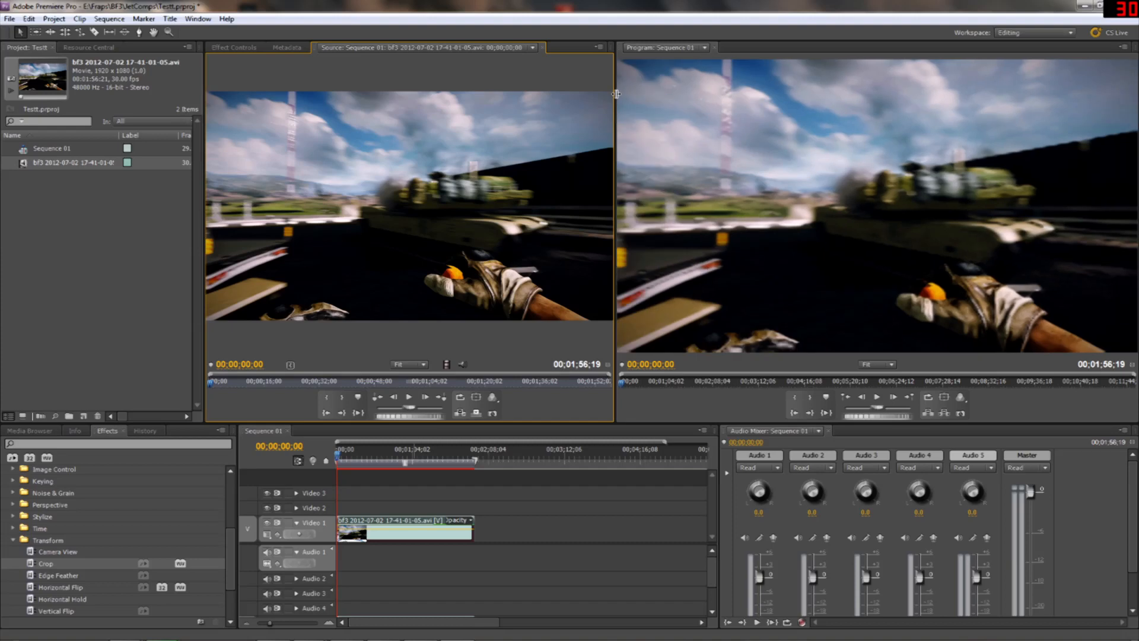
left_click(236, 47)
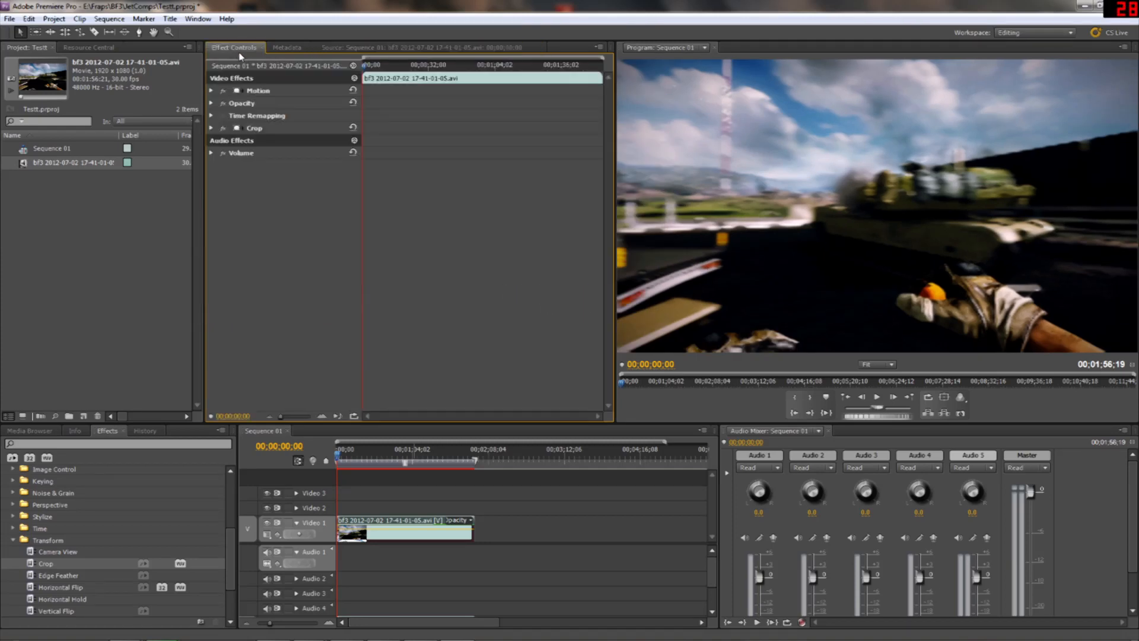
left_click(211, 128)
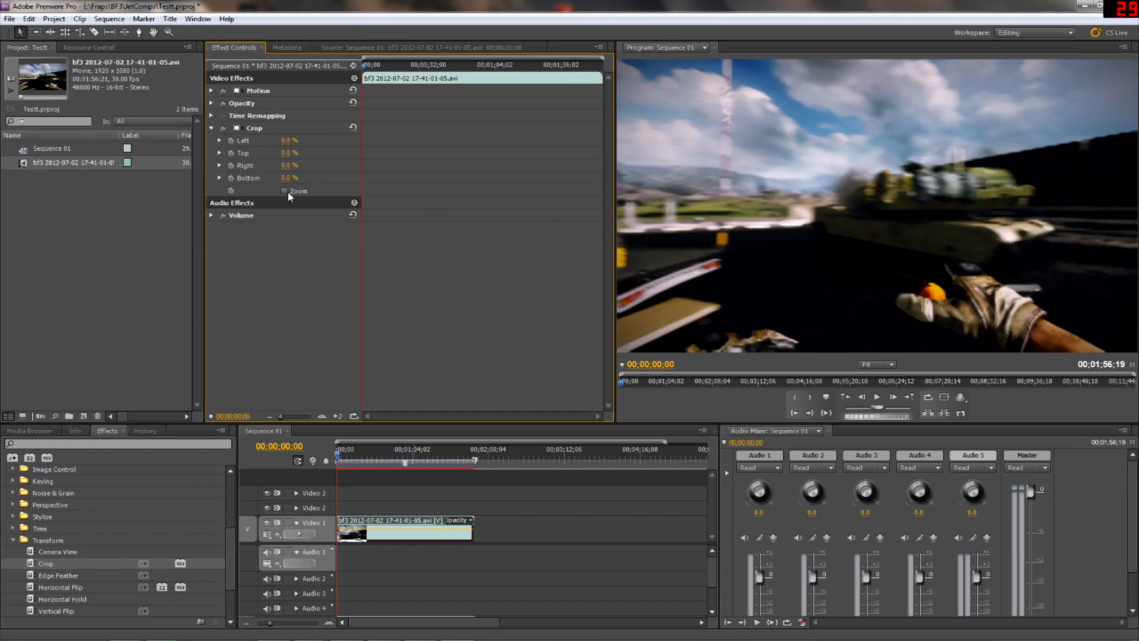
Set the Crop effect's Bottom value to 35% and play the sequence to check the cropped clip
left_click_drag(289, 178, 308, 178)
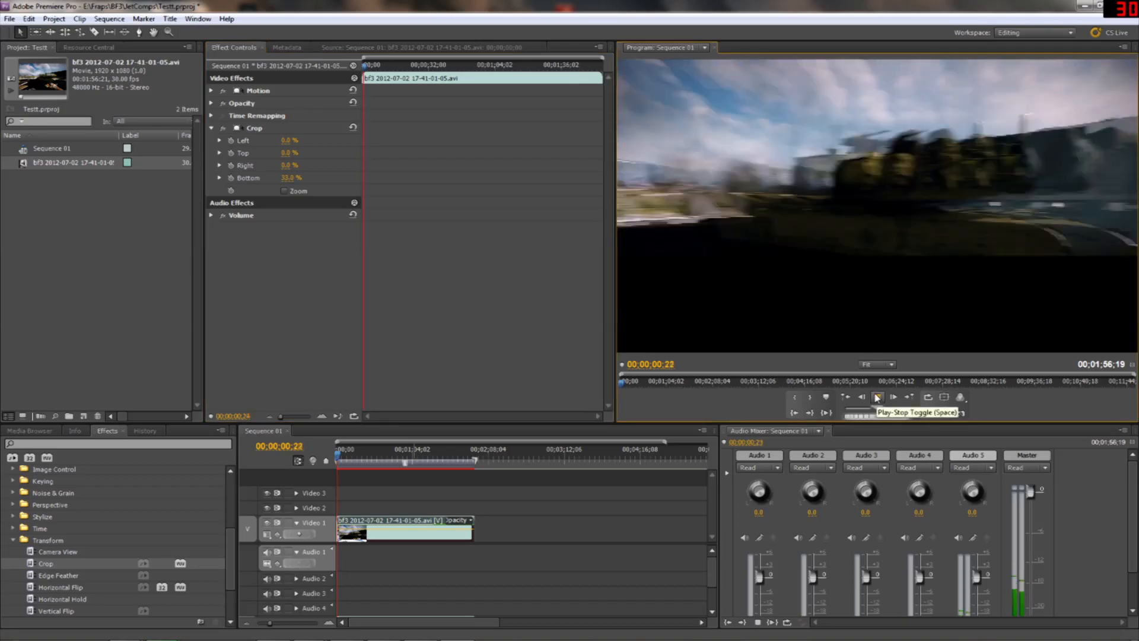
left_click(878, 398)
left_click(289, 178)
type("35")
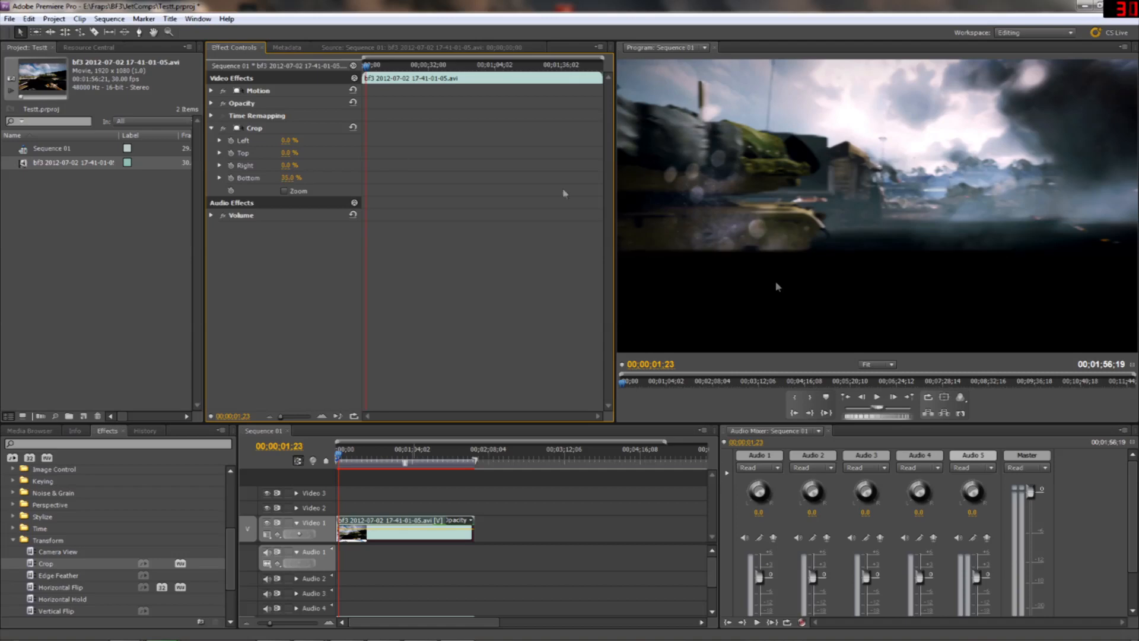
left_click(881, 401)
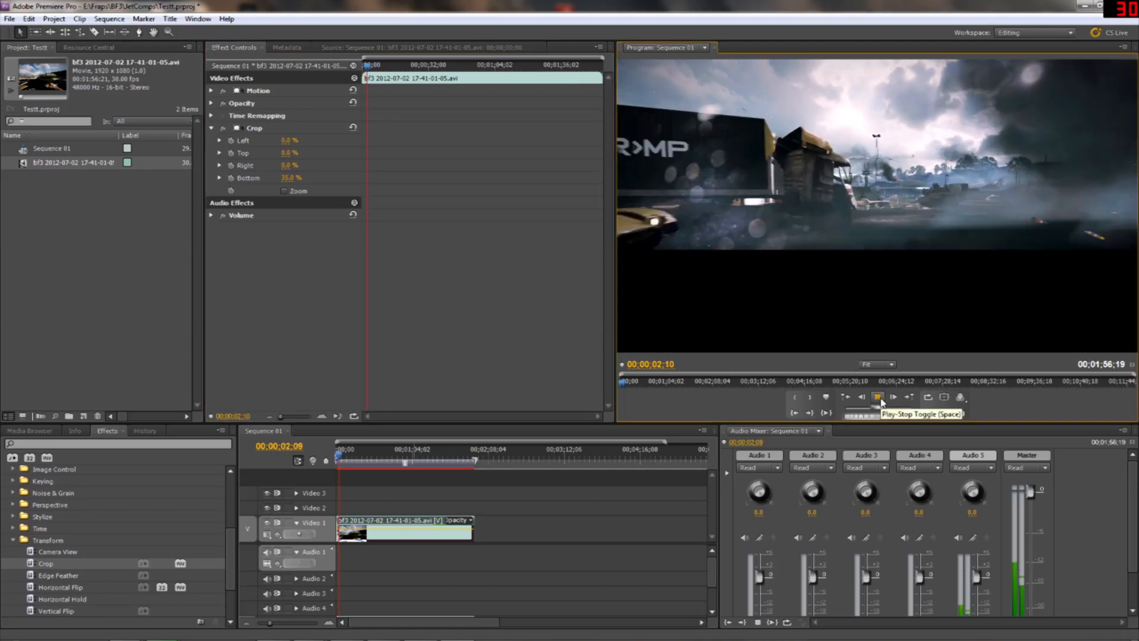
Stop playback, select the clip, expand its Motion parameters and set the vertical Position value to 720
left_click(881, 401)
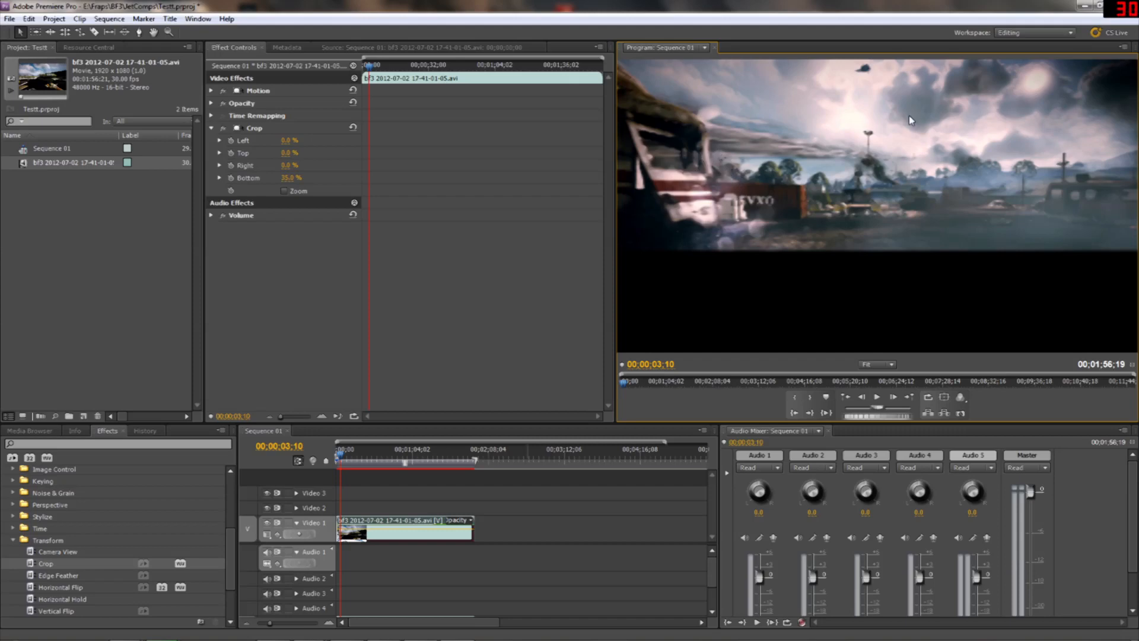
left_click(877, 137)
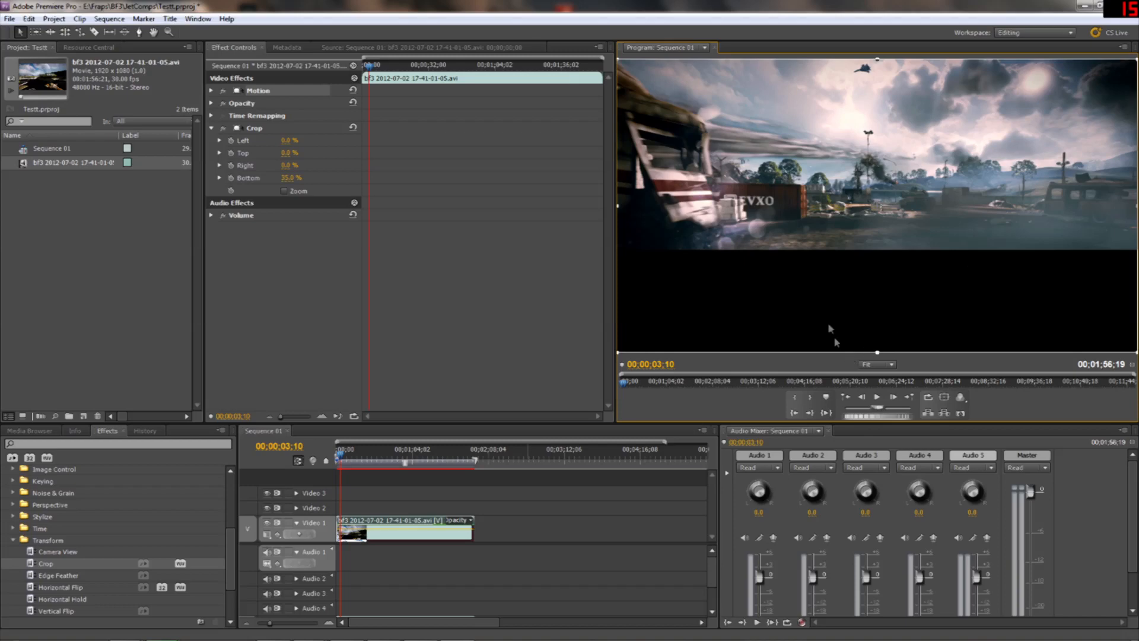
left_click(234, 51)
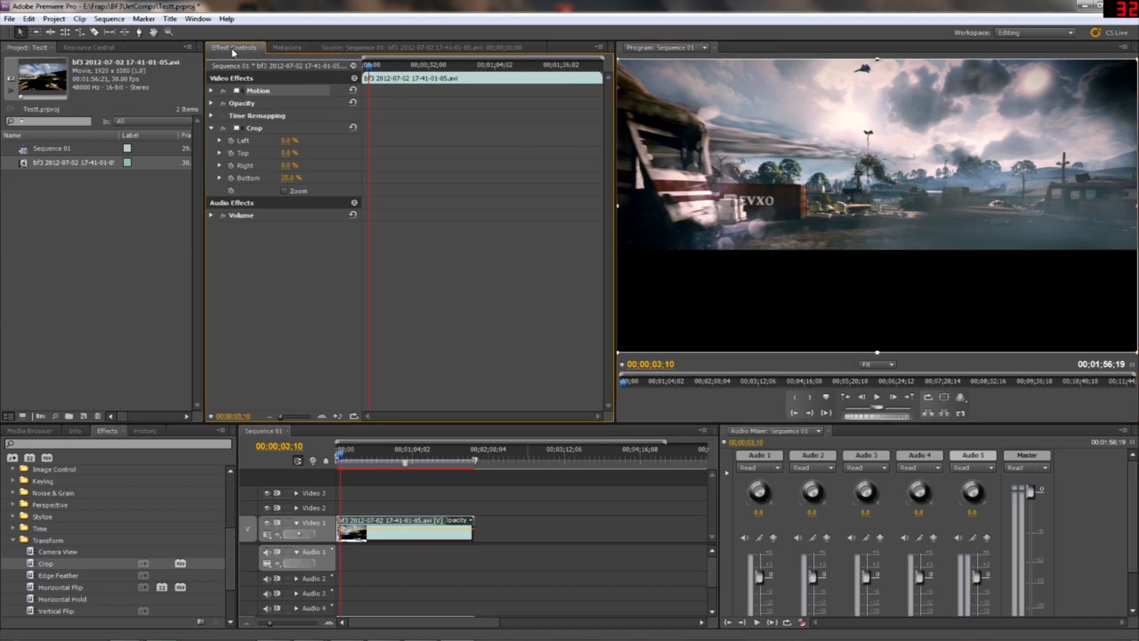
left_click(211, 90)
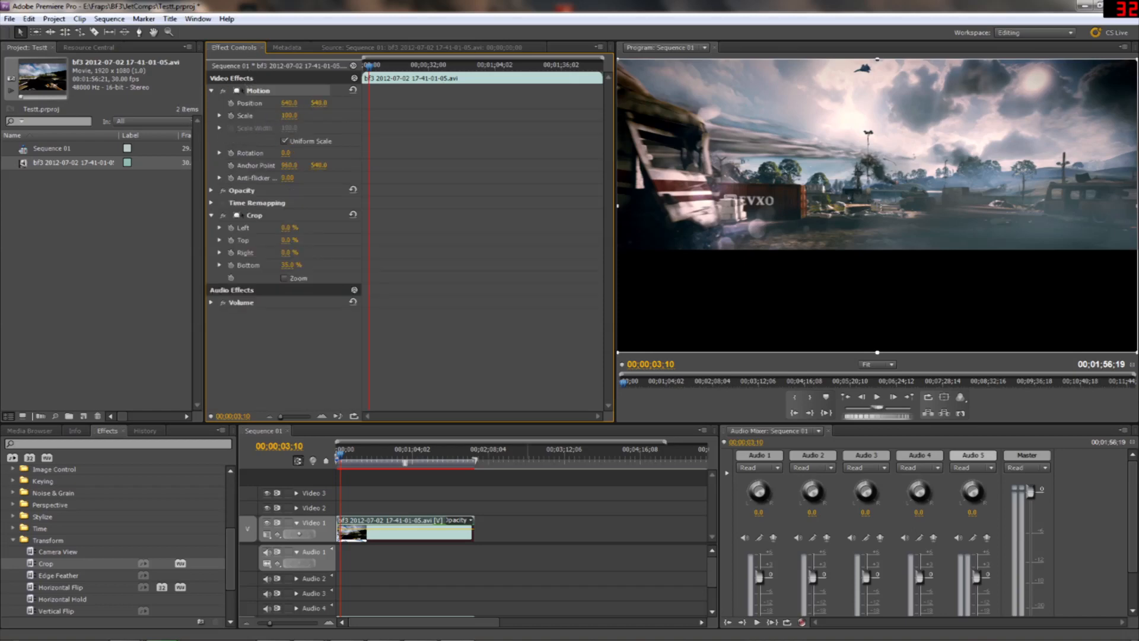
left_click(319, 103)
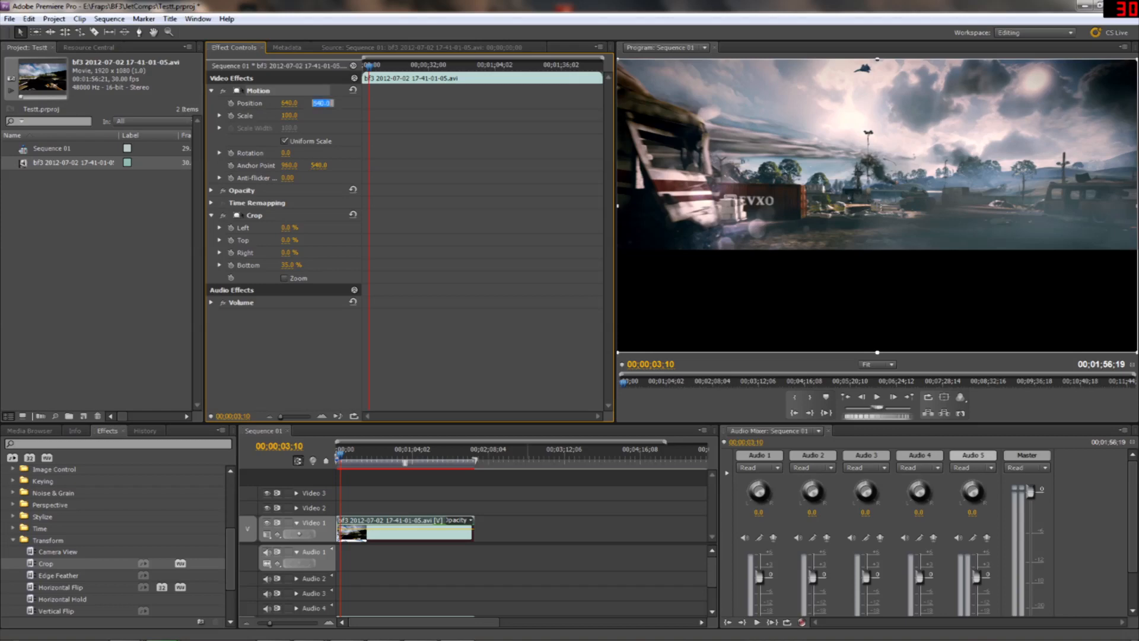
left_click(354, 106)
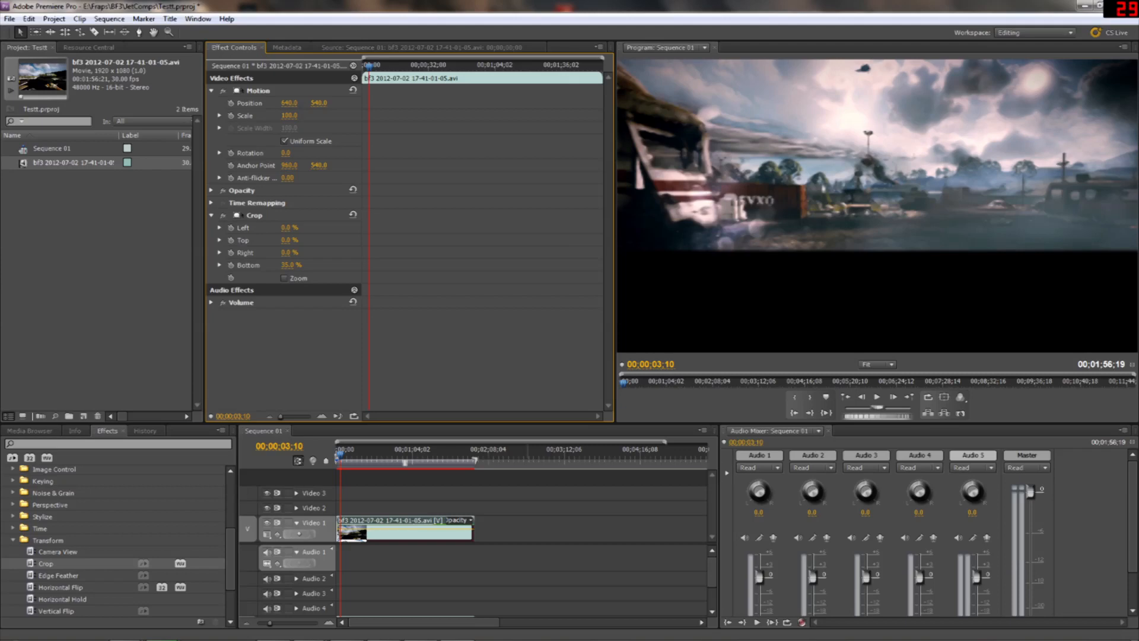
left_click_drag(319, 103, 428, 103)
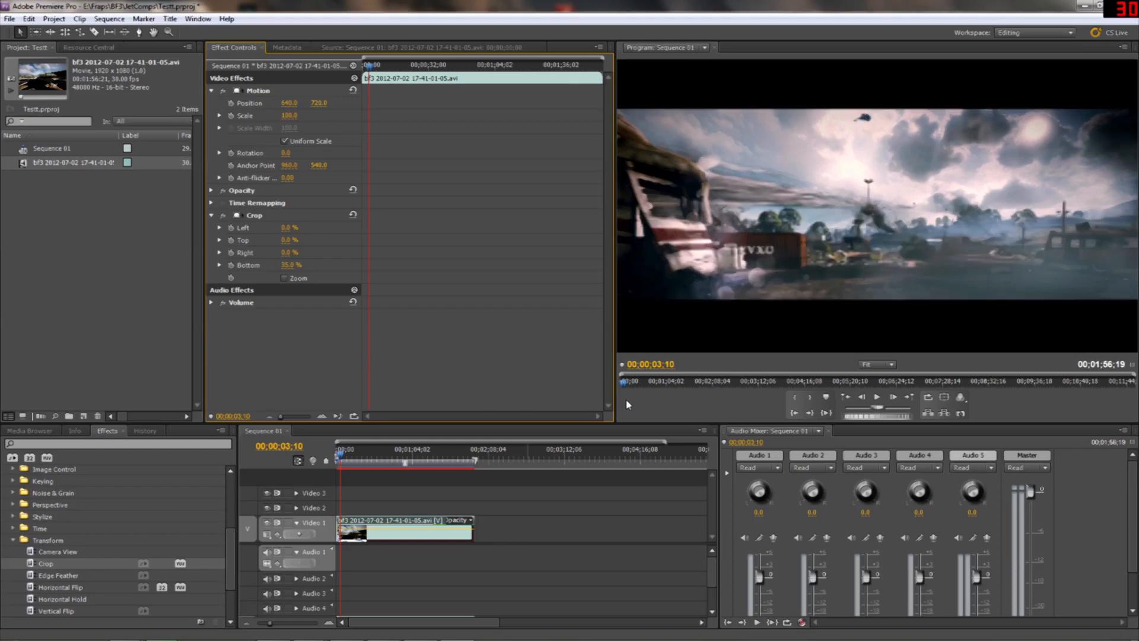
Play the sequence to check the repositioned clip, and replay it from the opening seconds
left_click(882, 398)
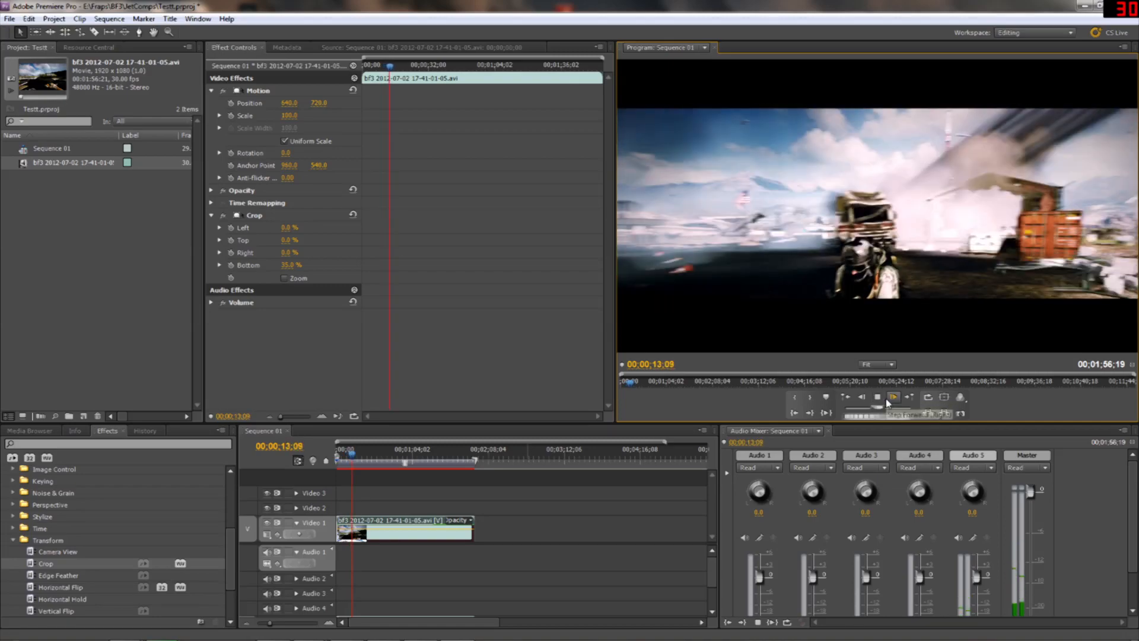
left_click(881, 398)
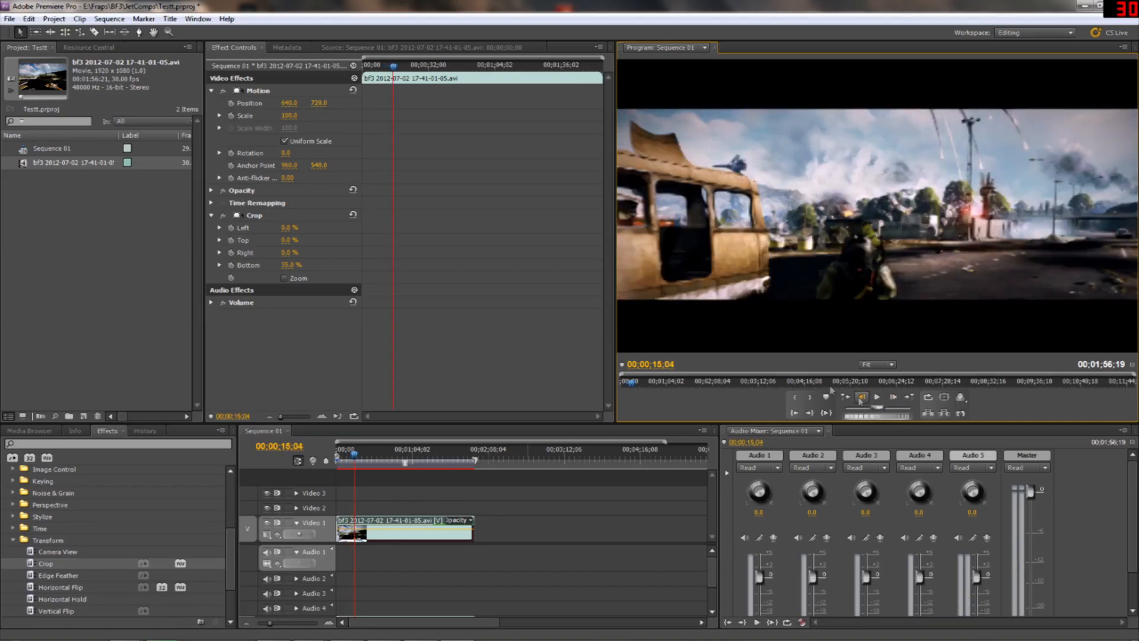
left_click(354, 462)
left_click_drag(354, 462, 336, 462)
key("space")
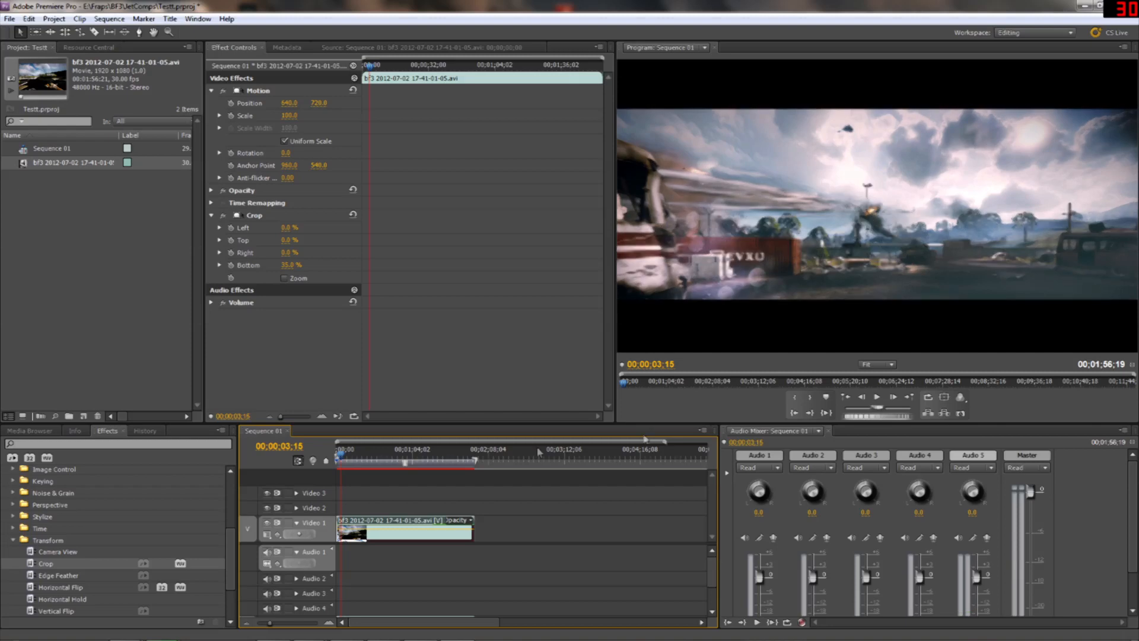
left_click(878, 397)
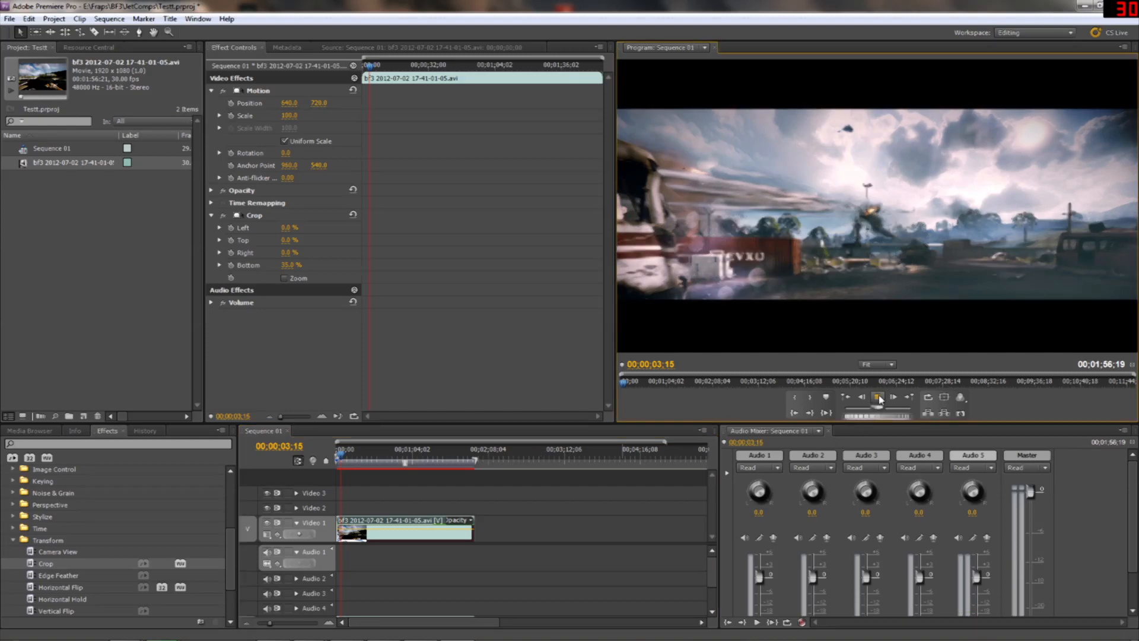
left_click(879, 397)
Set the speed of the Video 1 clip to 50% and play the slowed footage
right_click(392, 529)
left_click(516, 310)
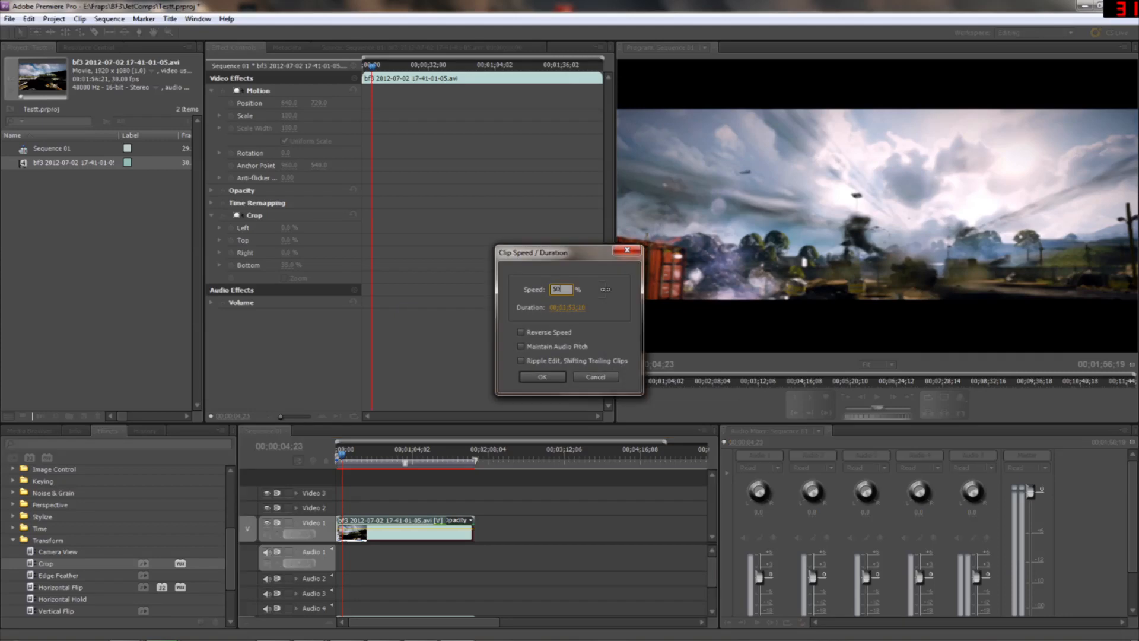
key("Return")
left_click(879, 397)
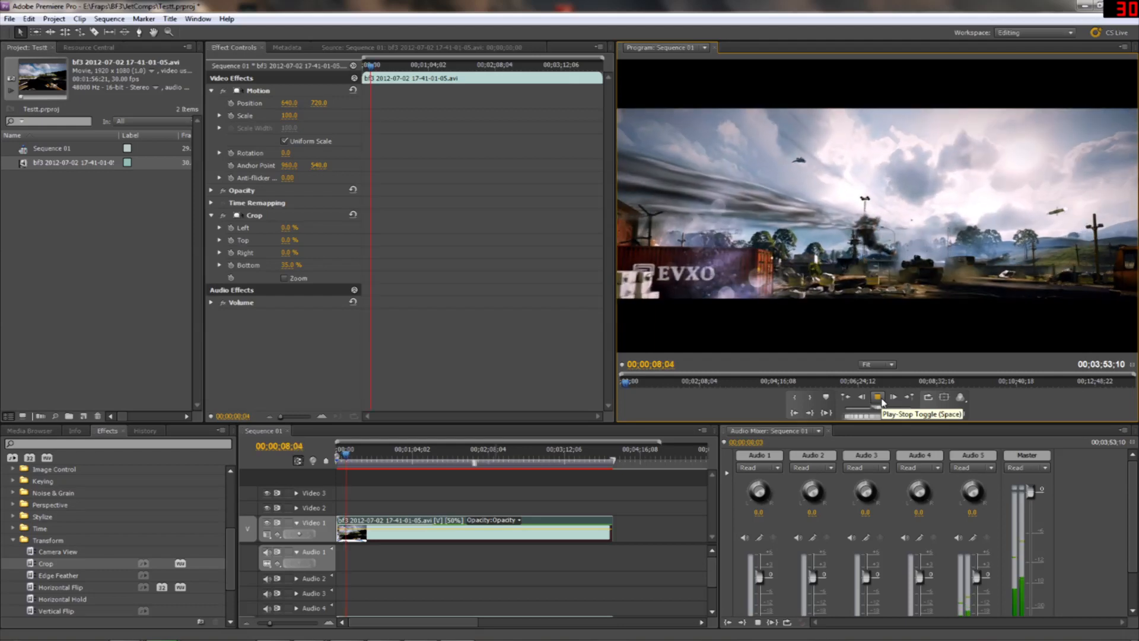
left_click(879, 397)
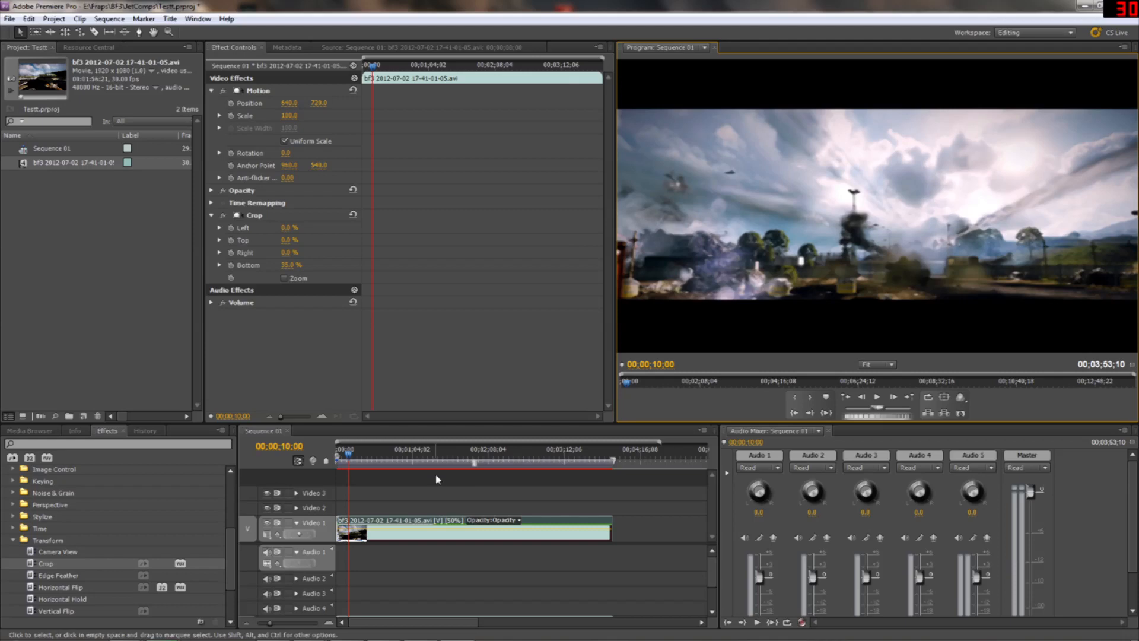
left_click(436, 525)
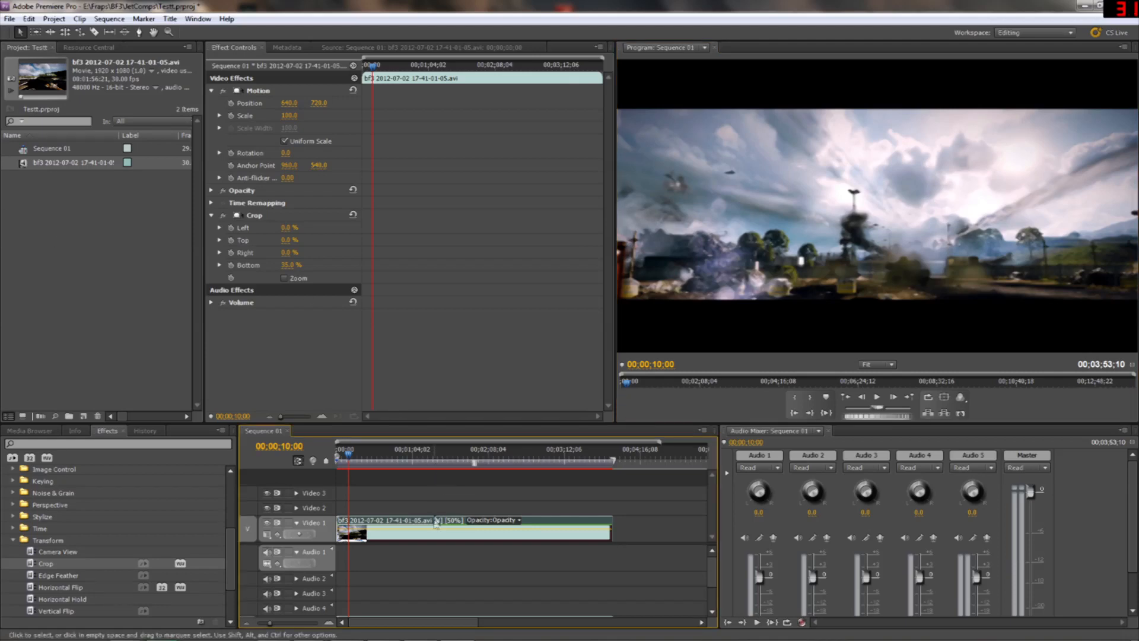
key("Delete")
left_click(9, 18)
left_click(62, 247)
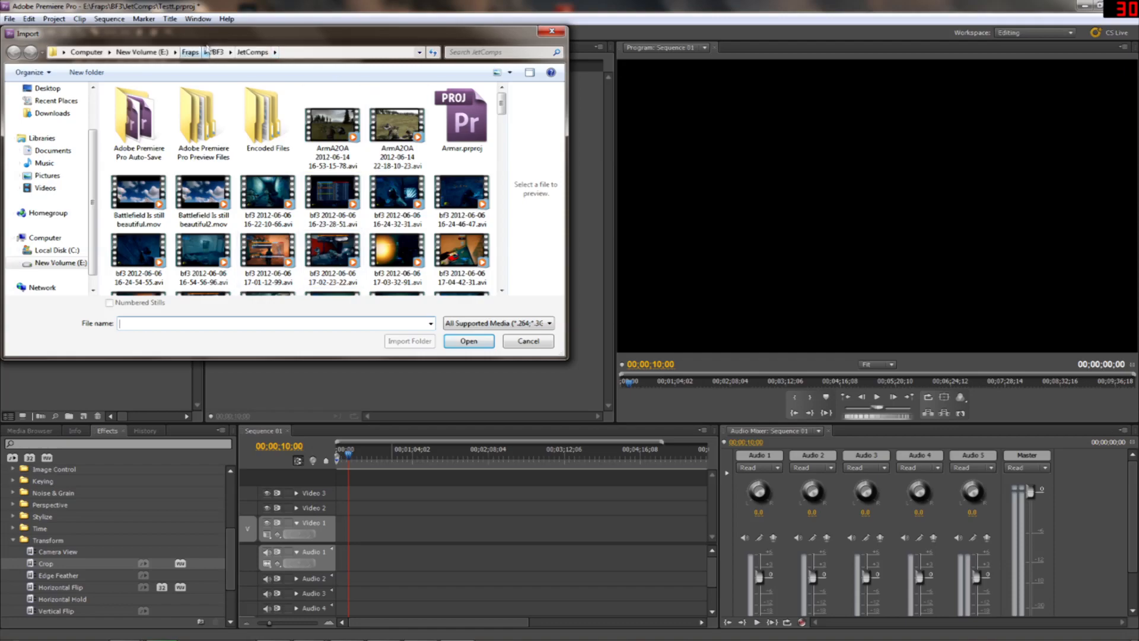
left_click(215, 52)
left_click_drag(504, 99, 506, 194)
double_click(334, 238)
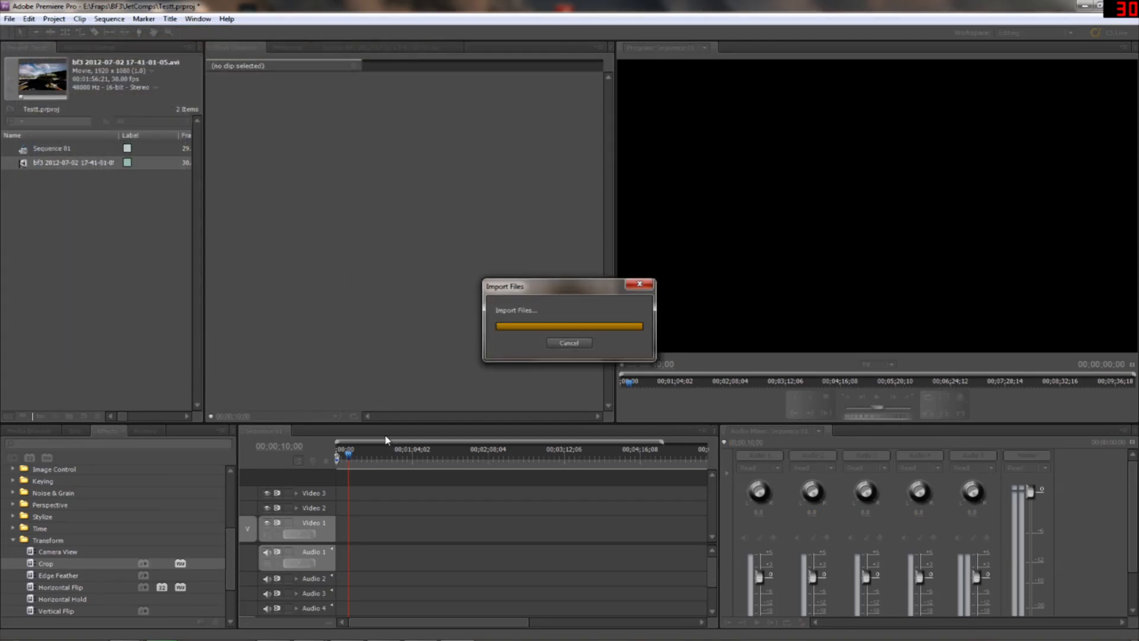
Place the newly imported clip at the start of Video 1 and apply the Crop effect to it
left_click_drag(341, 493, 341, 528)
left_click_drag(347, 454, 344, 459)
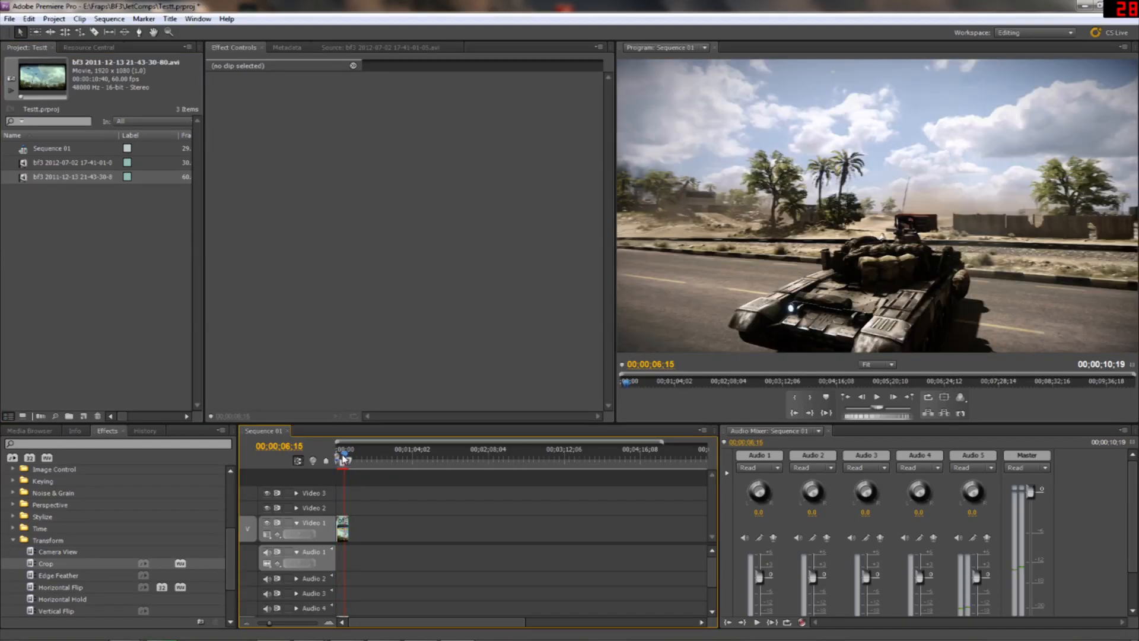
left_click_drag(45, 563, 342, 528)
Expand the new clip's Crop parameters and set the Top value to 35%
left_click(212, 128)
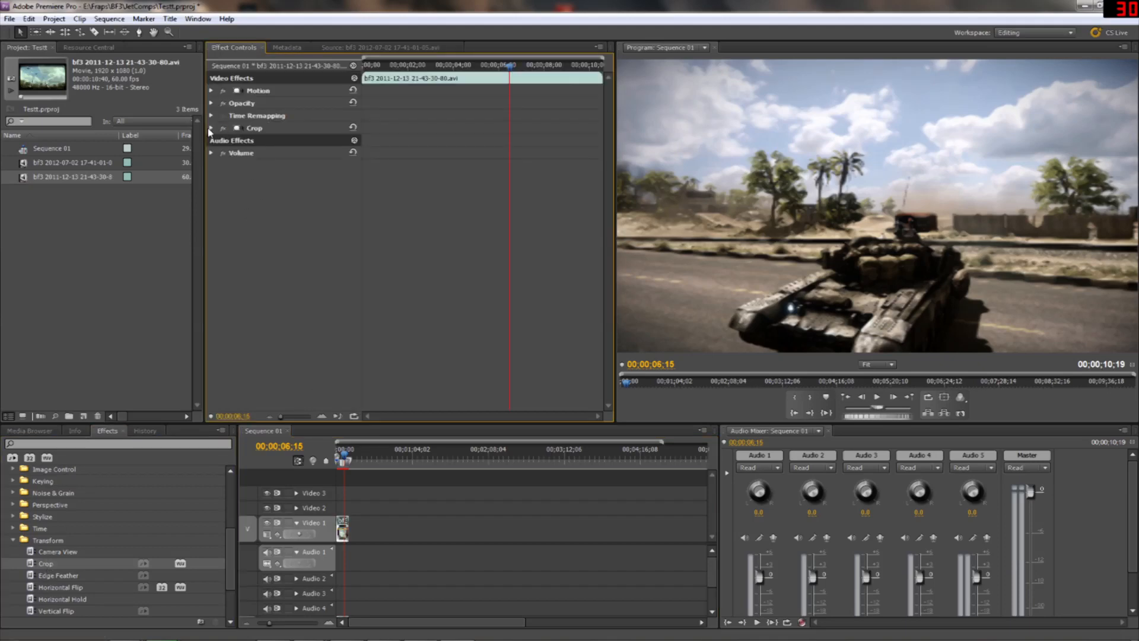
mouse_move(285, 178)
left_mouse_down()
mouse_move(317, 178)
mouse_move(286, 178)
left_mouse_up()
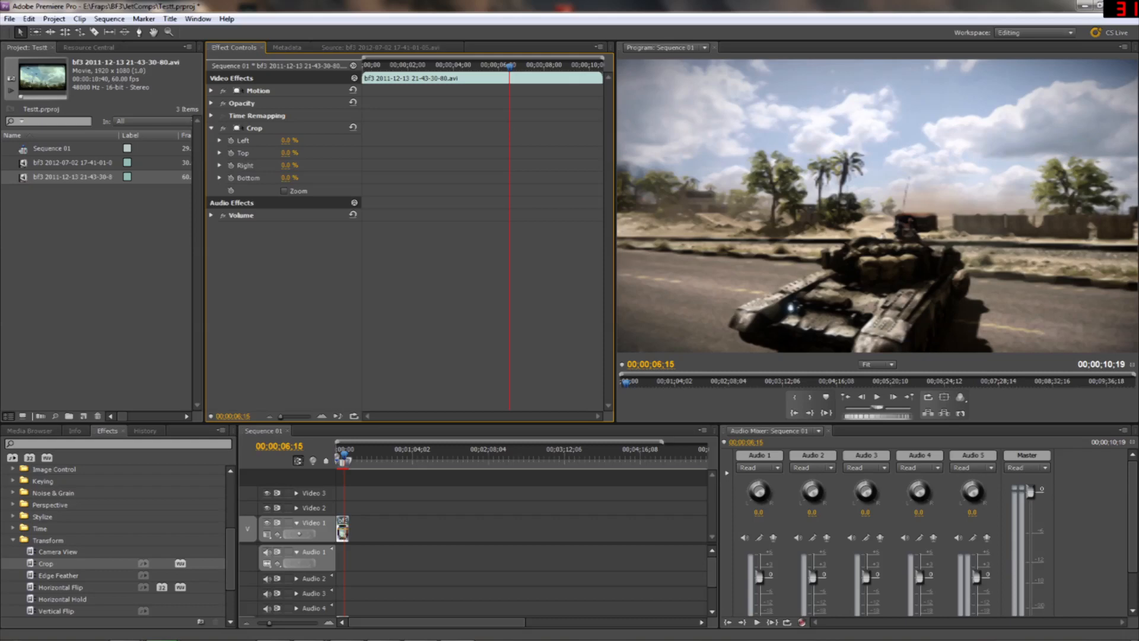
left_click_drag(286, 152, 308, 152)
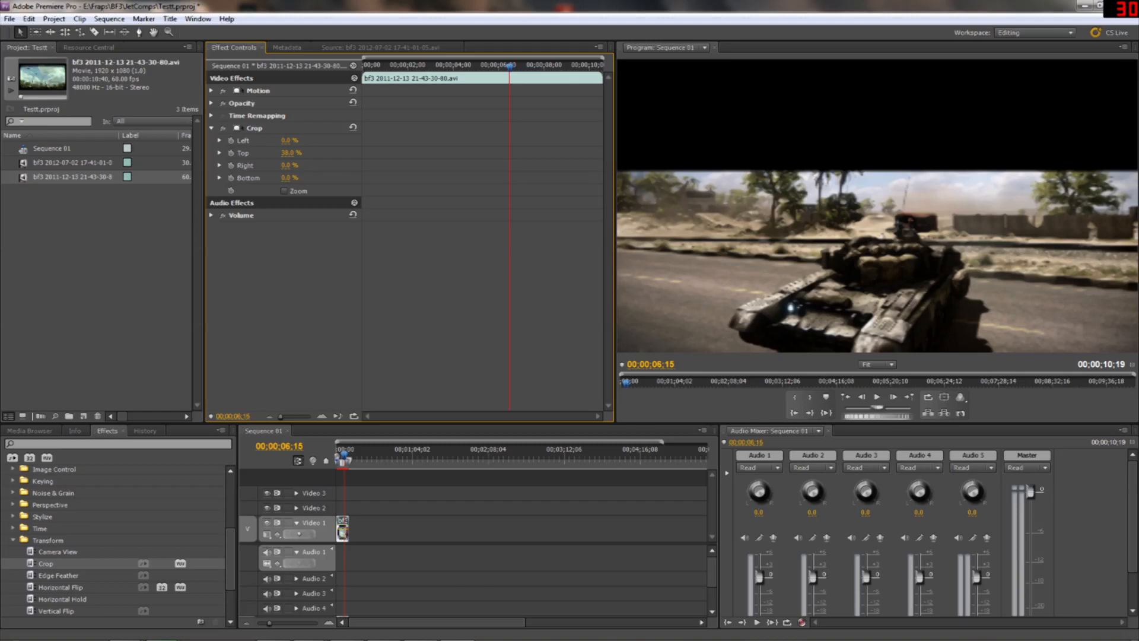
left_click_drag(308, 152, 307, 152)
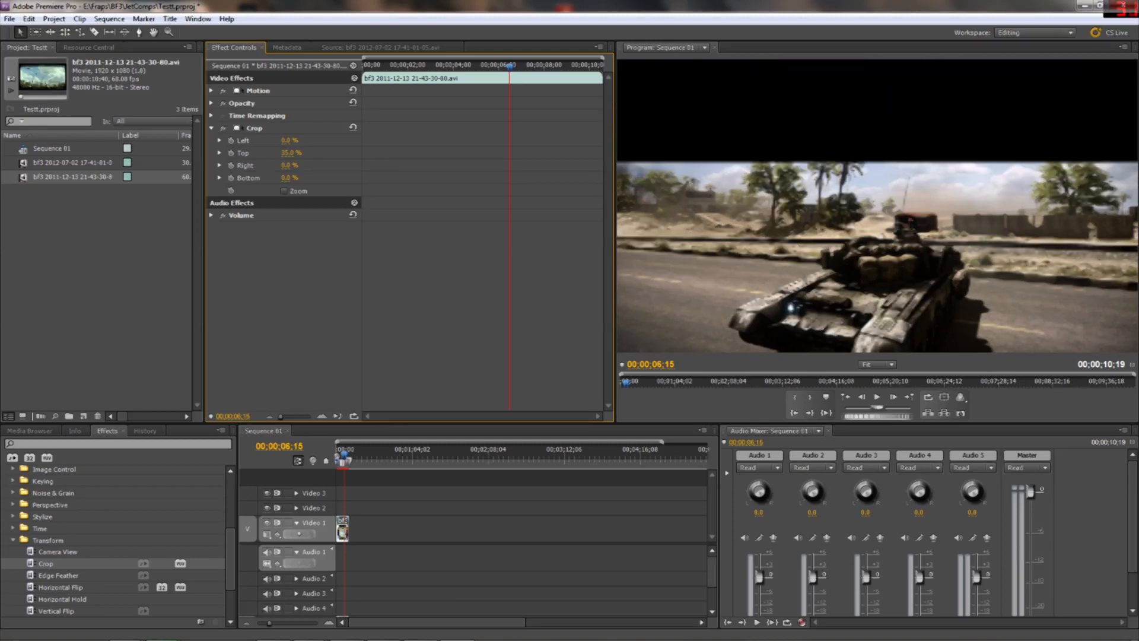
Expand the clip's Motion parameters, set the vertical Position value to 338 and play the clip
left_click(211, 91)
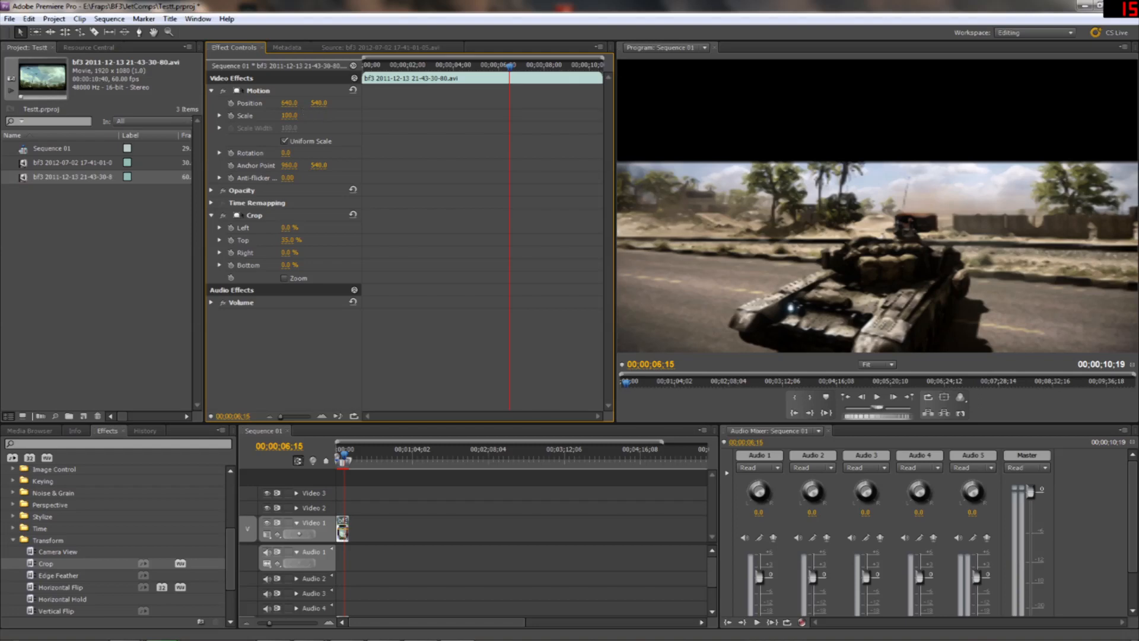
left_click_drag(319, 103, 199, 103)
left_click(876, 399)
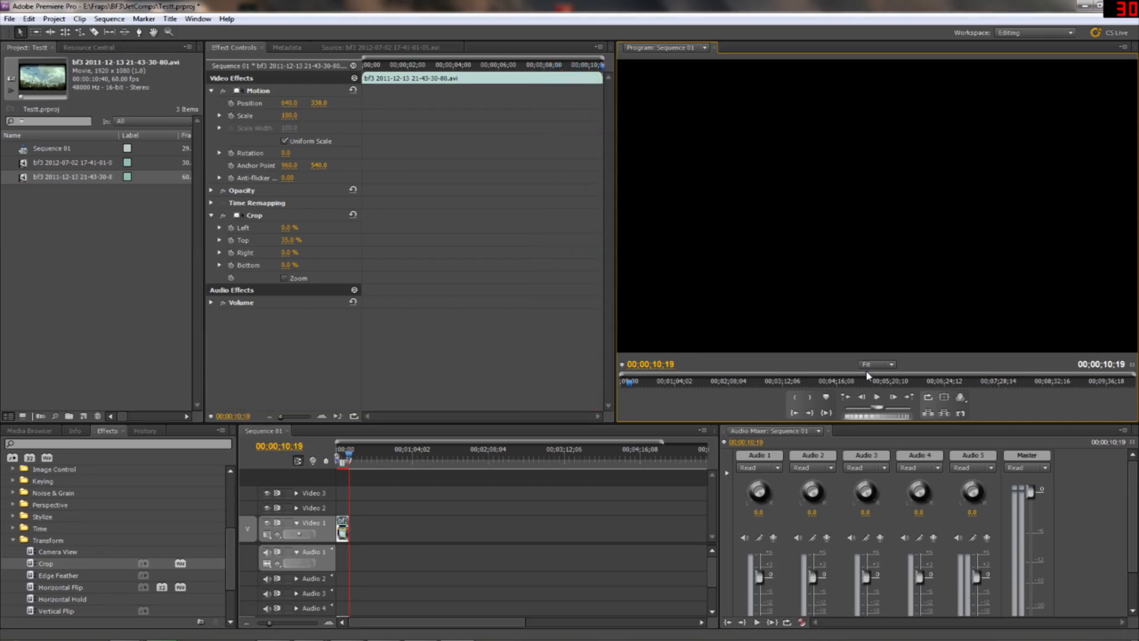
left_click(344, 527)
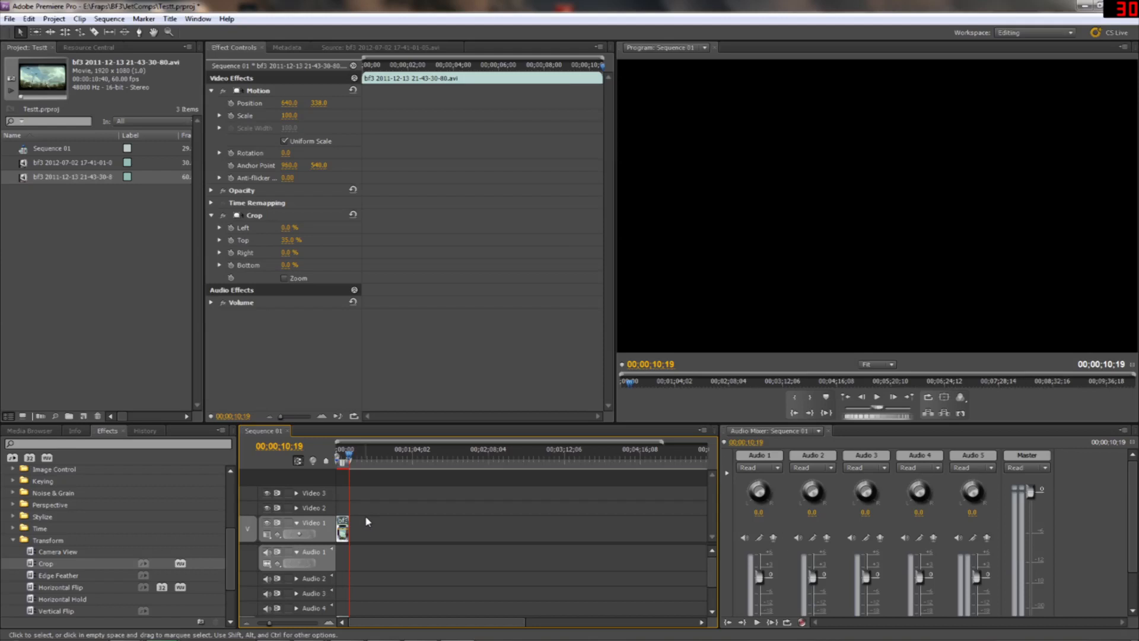
key("Delete")
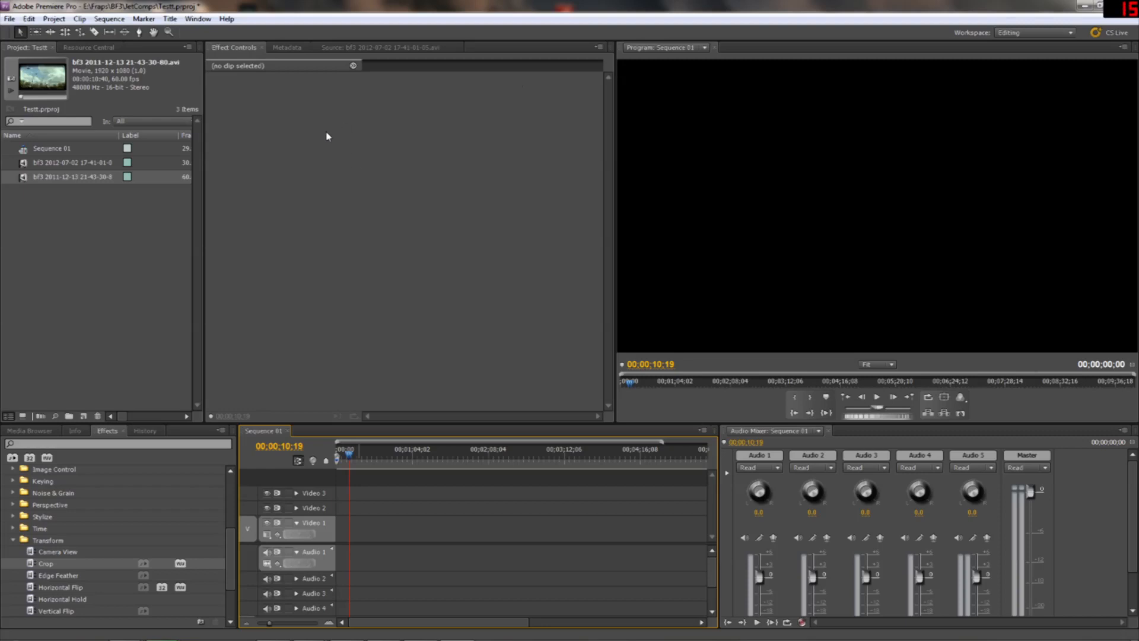
left_click(10, 18)
left_click(43, 249)
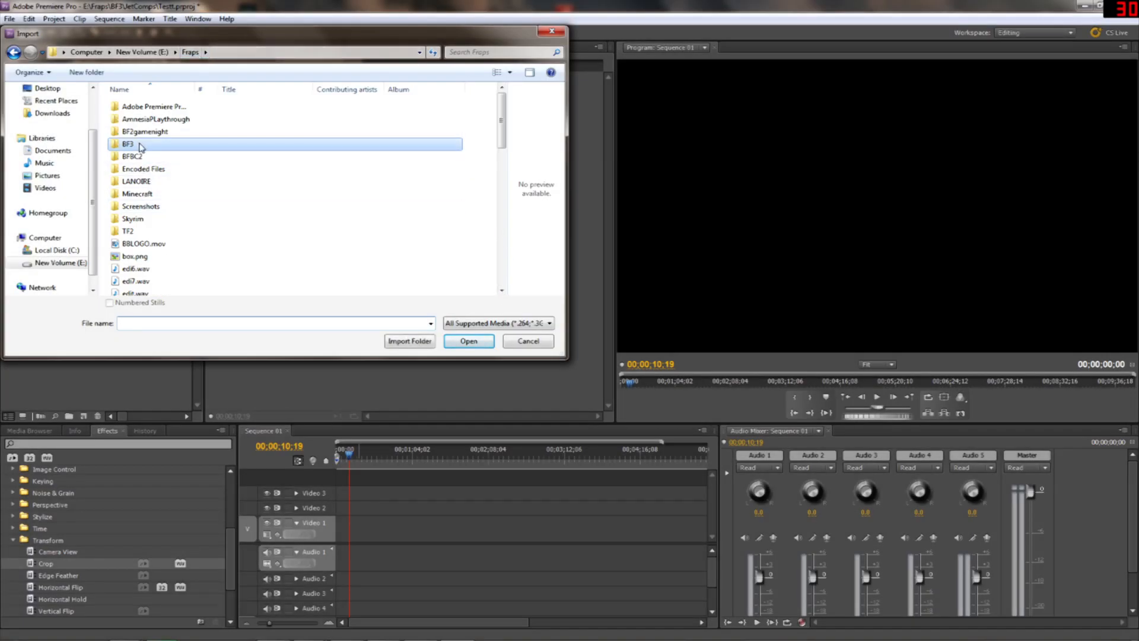
double_click(332, 125)
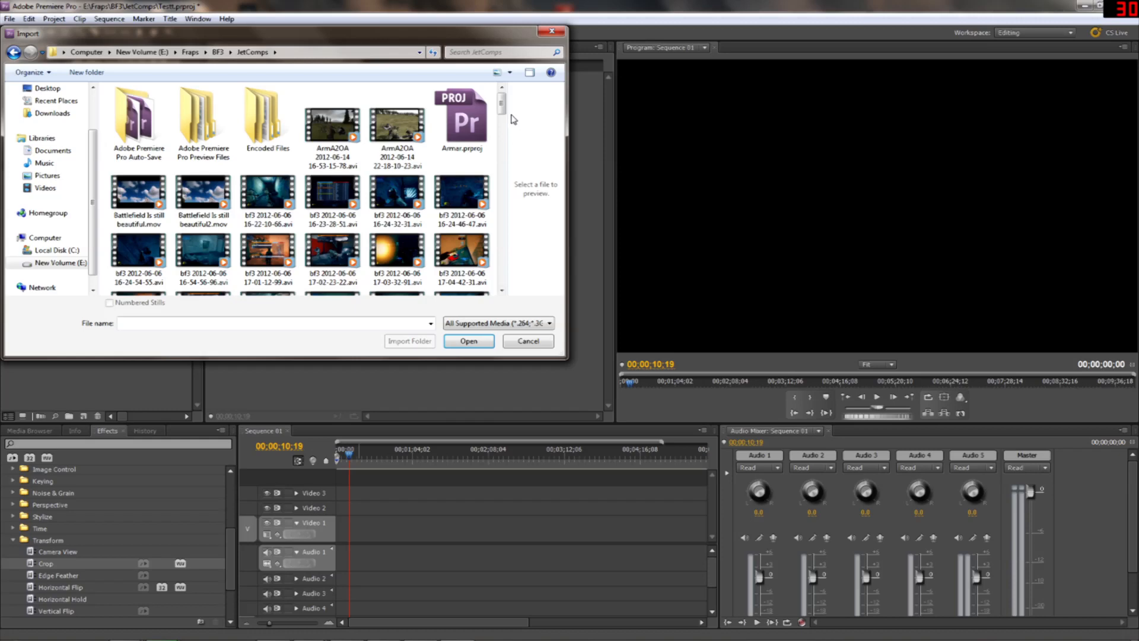
left_click_drag(502, 98, 496, 230)
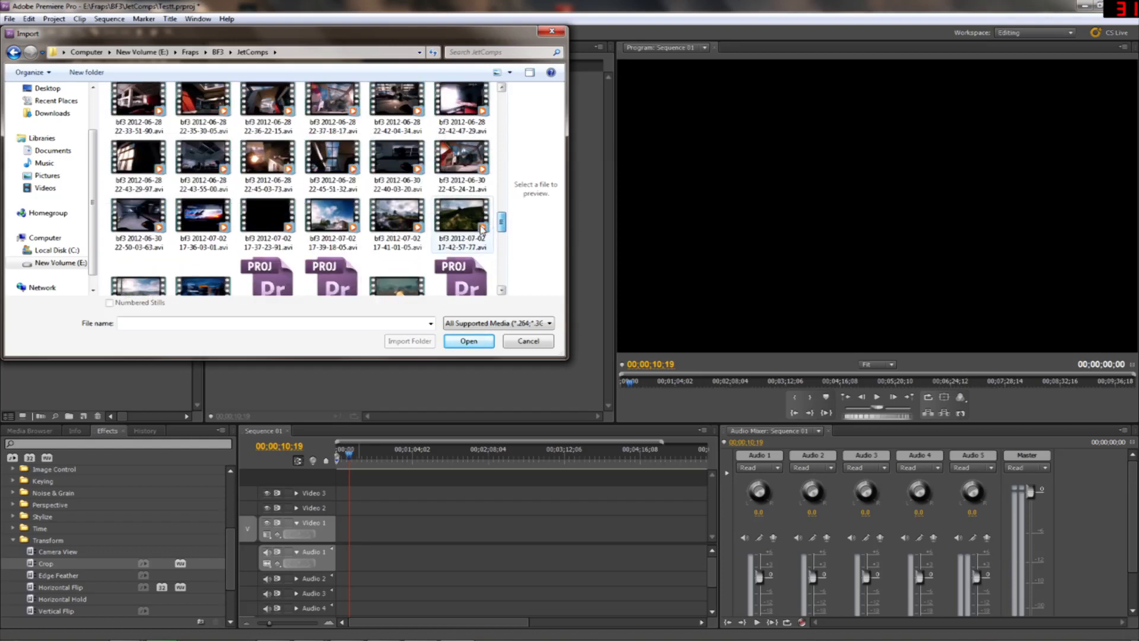
double_click(392, 202)
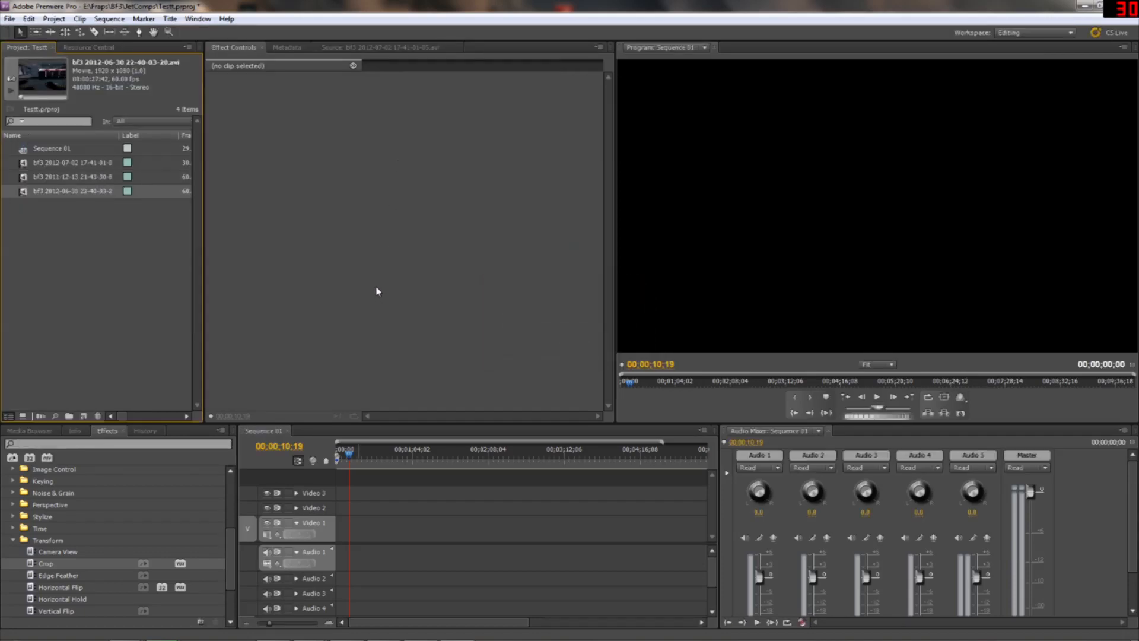
Place the newly imported clip at the start of Video 1 and return the playhead to the start
left_click_drag(25, 196, 344, 528)
left_click(341, 458)
left_click_drag(341, 458, 336, 458)
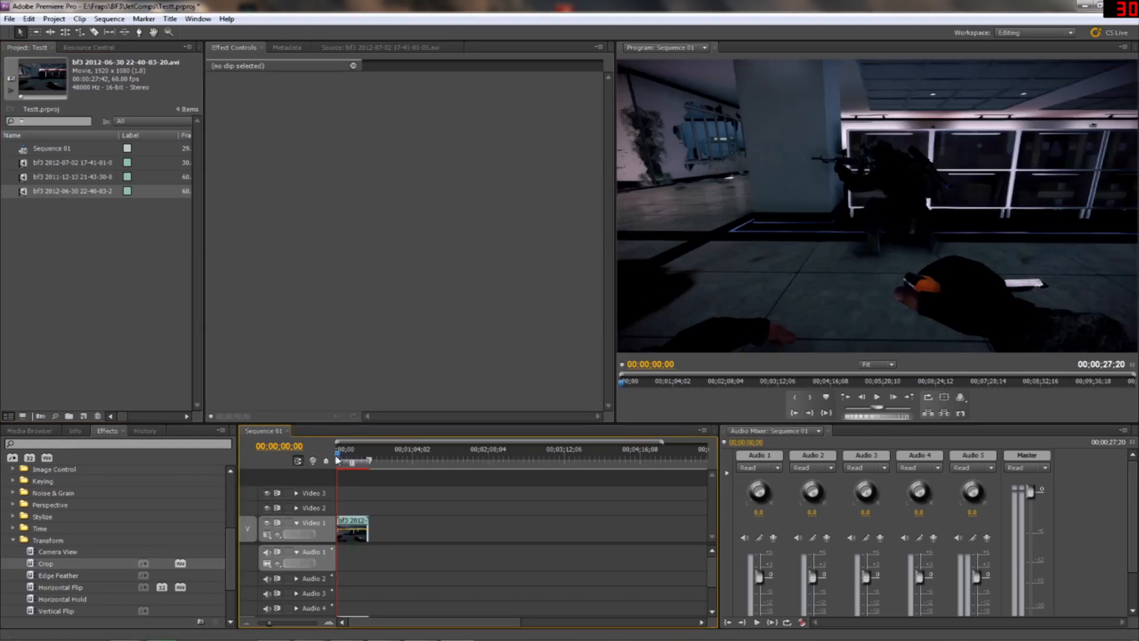
Play and scrub through the first seconds of the new clip, and stop at about 5 seconds
left_click(877, 398)
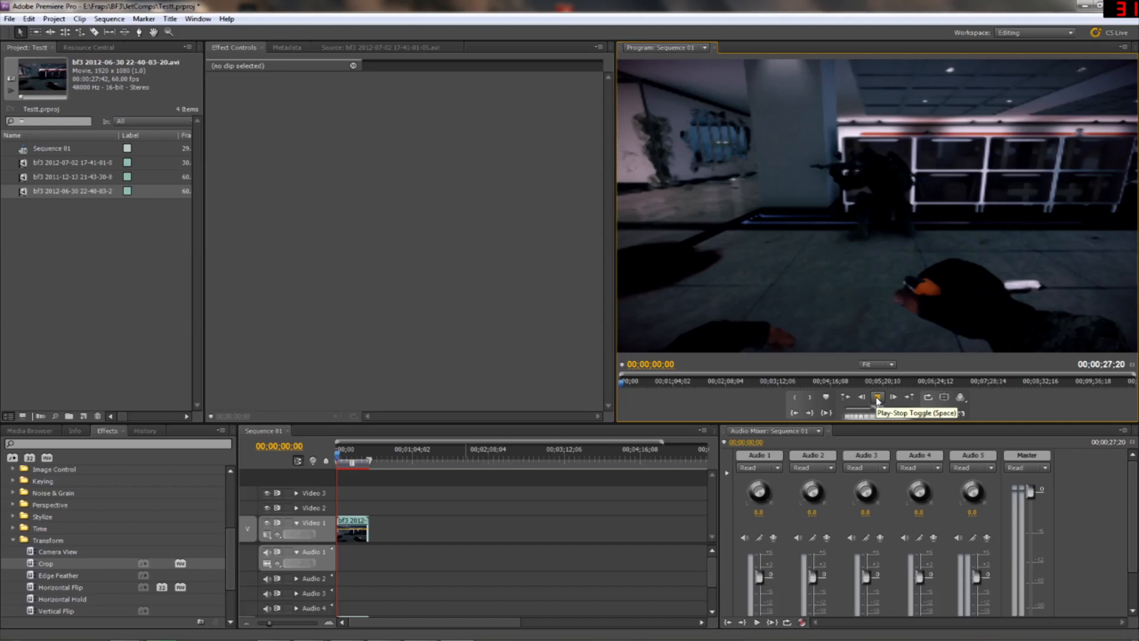
left_click(342, 457)
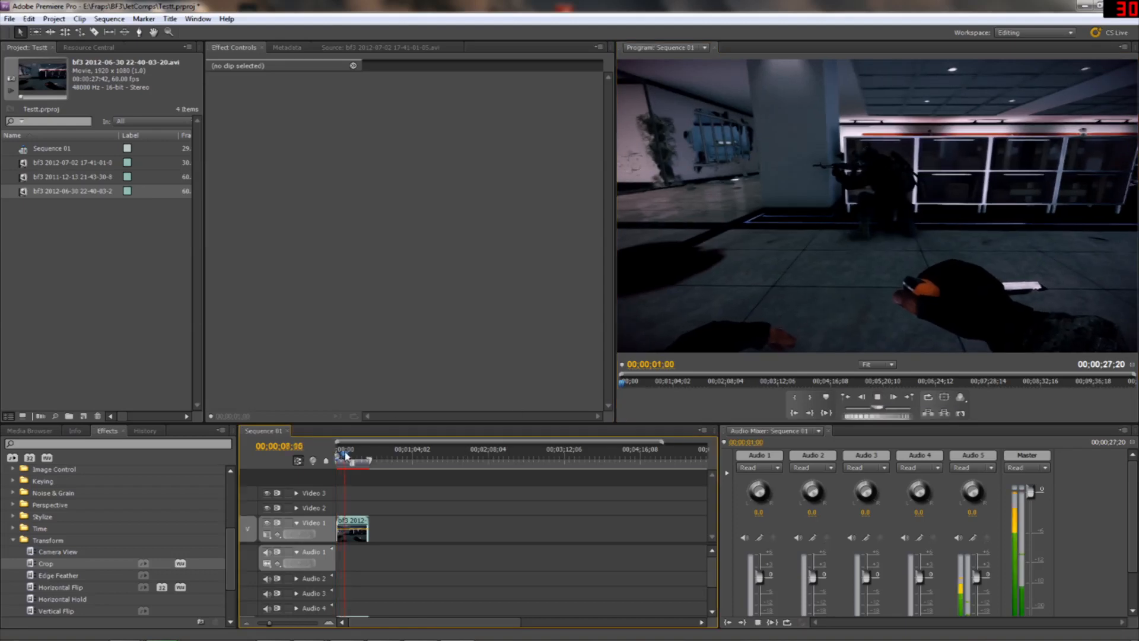
left_click(874, 398)
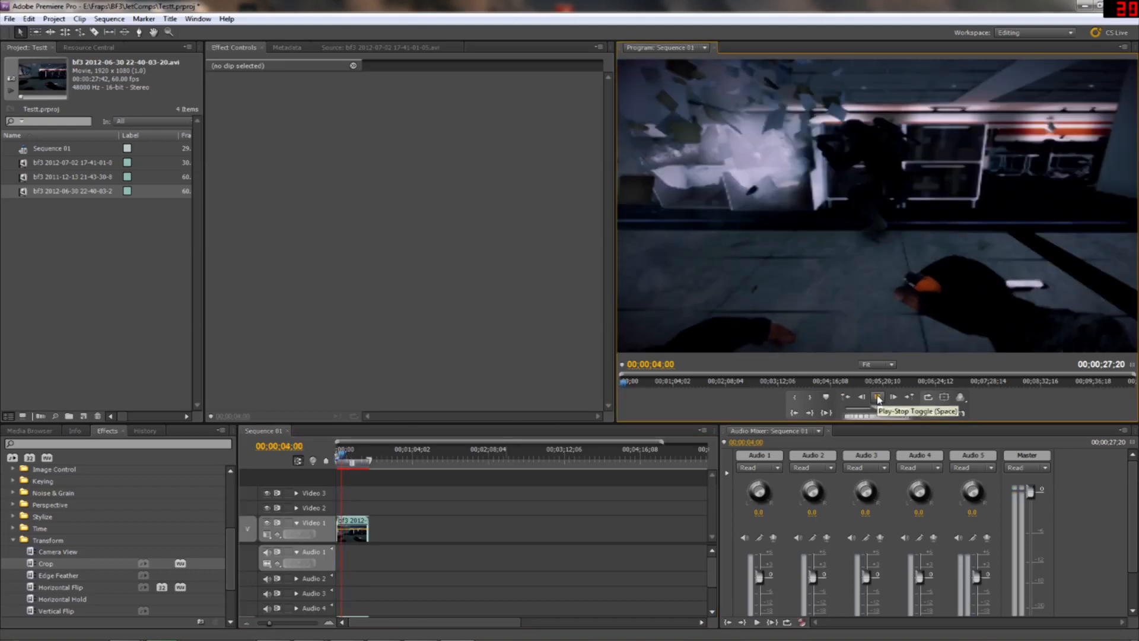
left_click(878, 397)
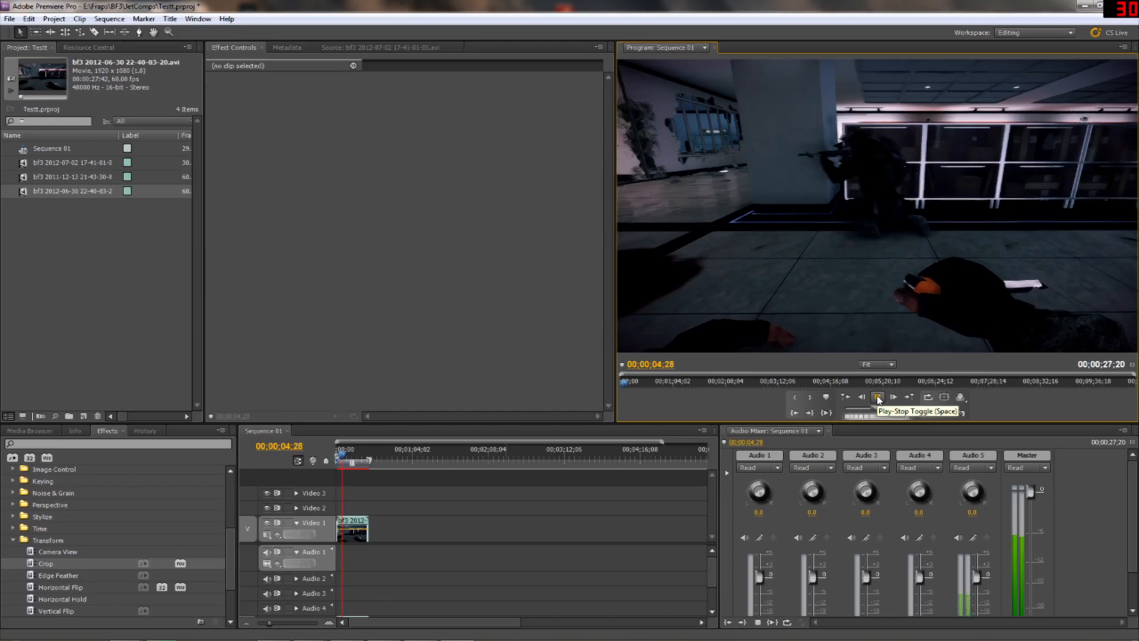
left_click(878, 399)
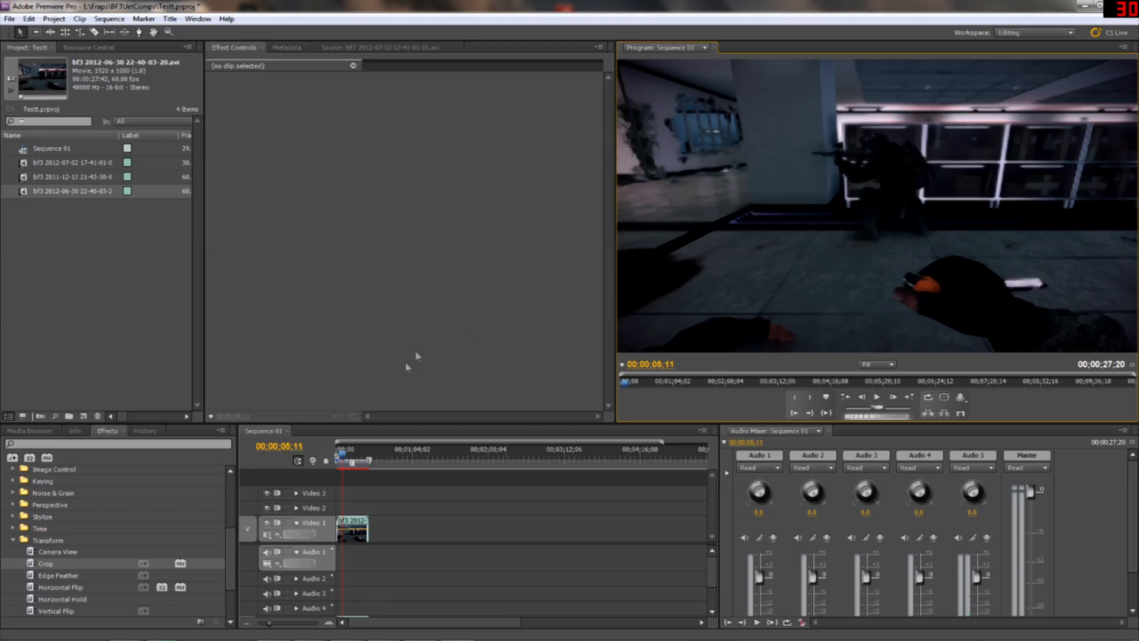
Slow the gameplay clip on Video 1 down to 50% speed
right_click(354, 525)
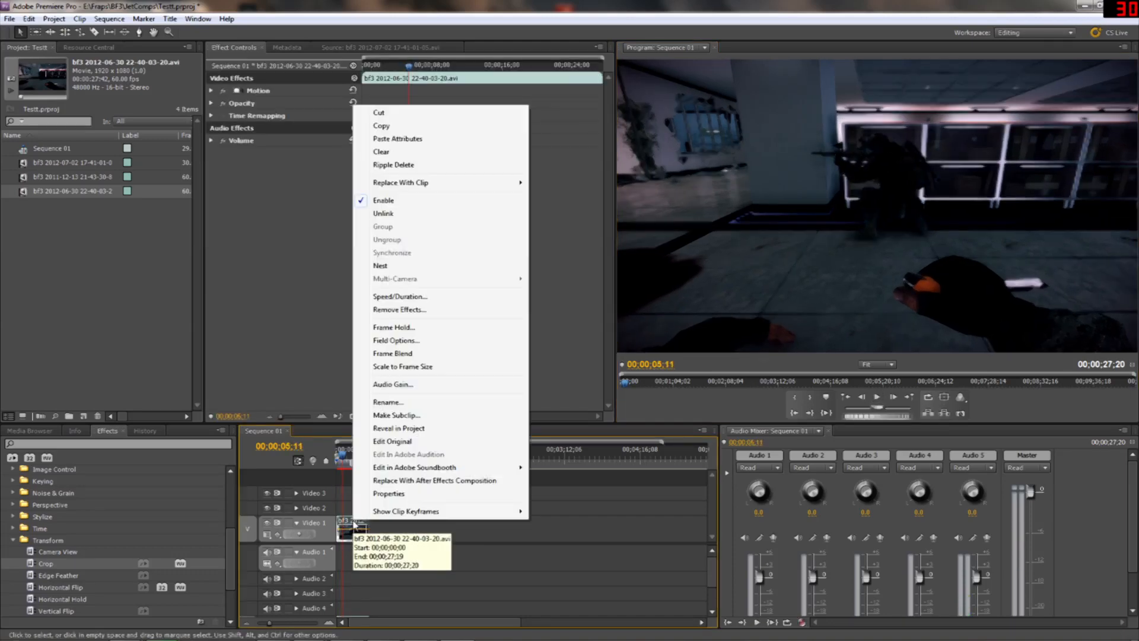
left_click(375, 297)
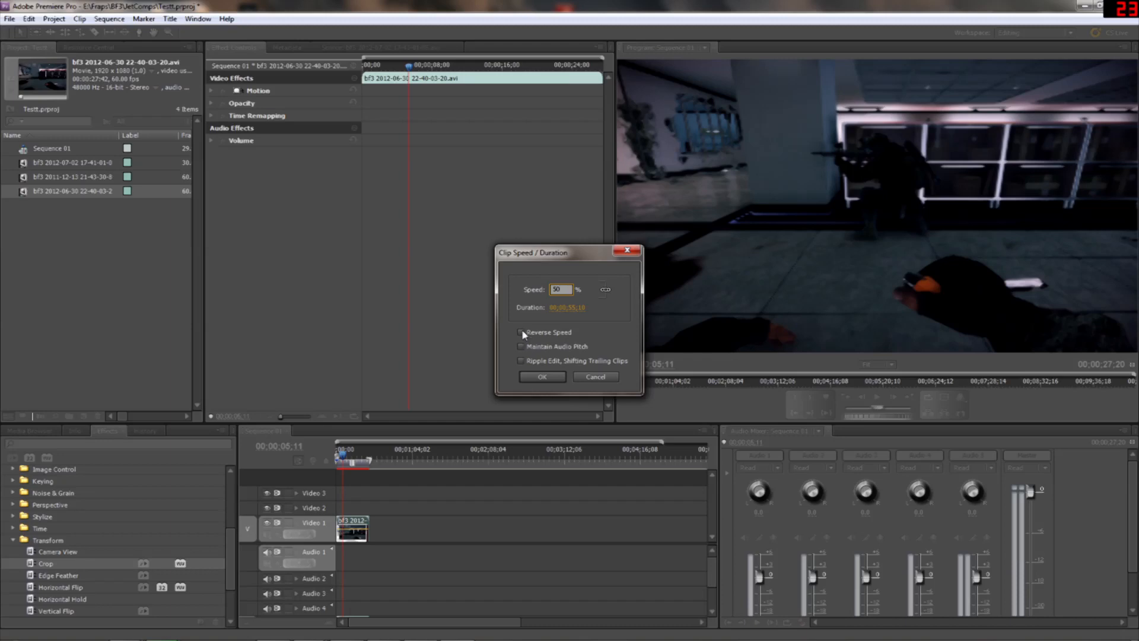
left_click(543, 377)
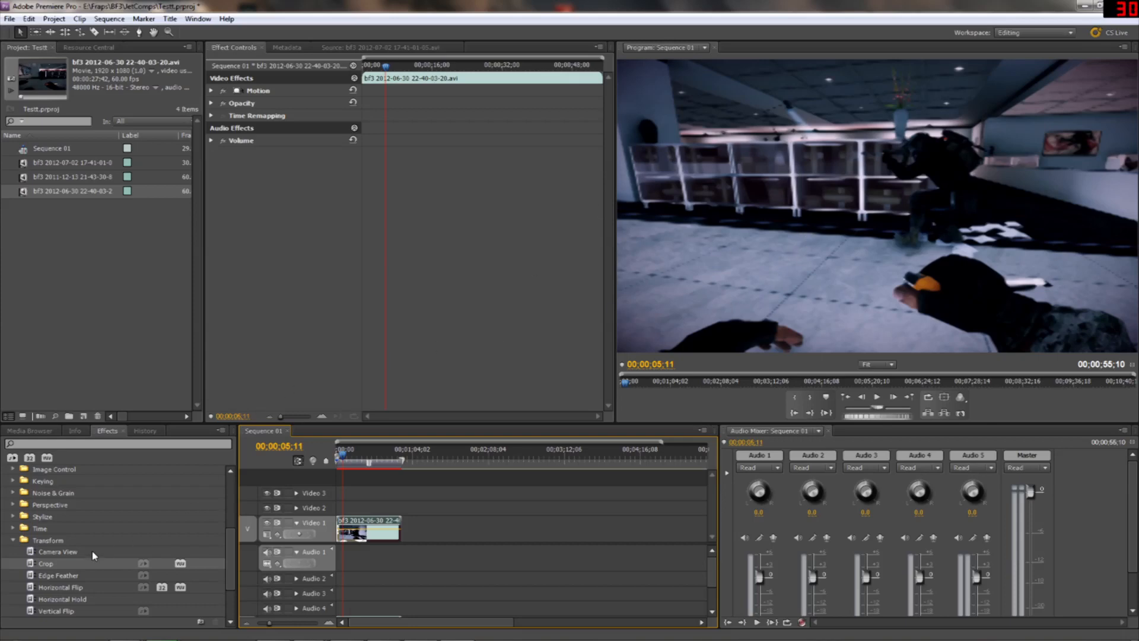
Apply the Crop effect to the slowed clip and set its Bottom crop to 35%
scroll(36, 525, "down", 2)
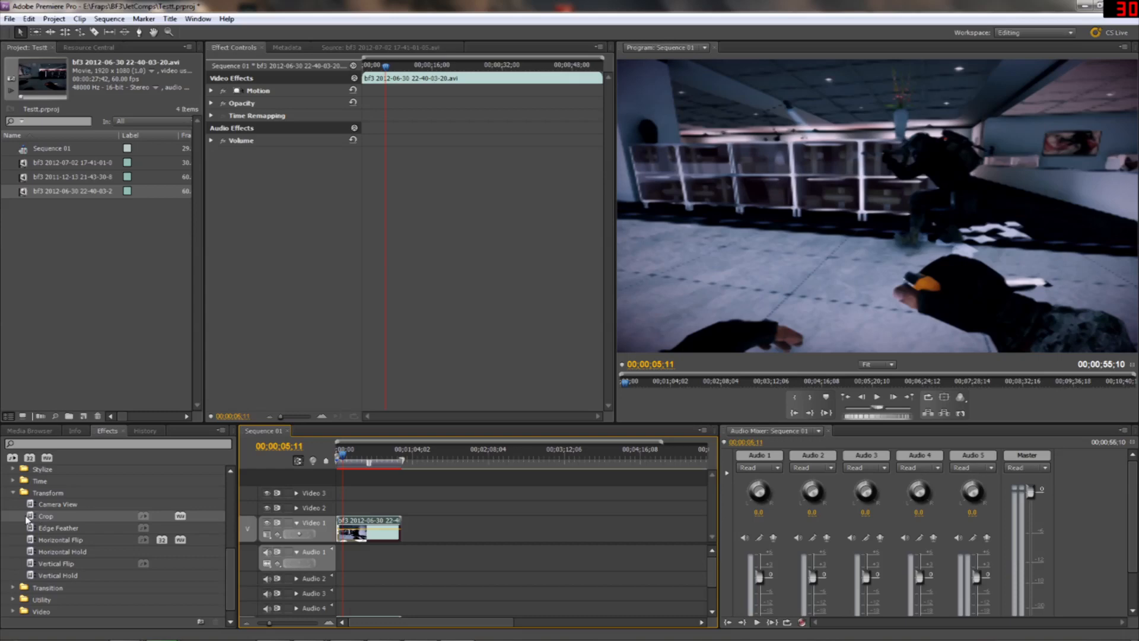
left_click(30, 518)
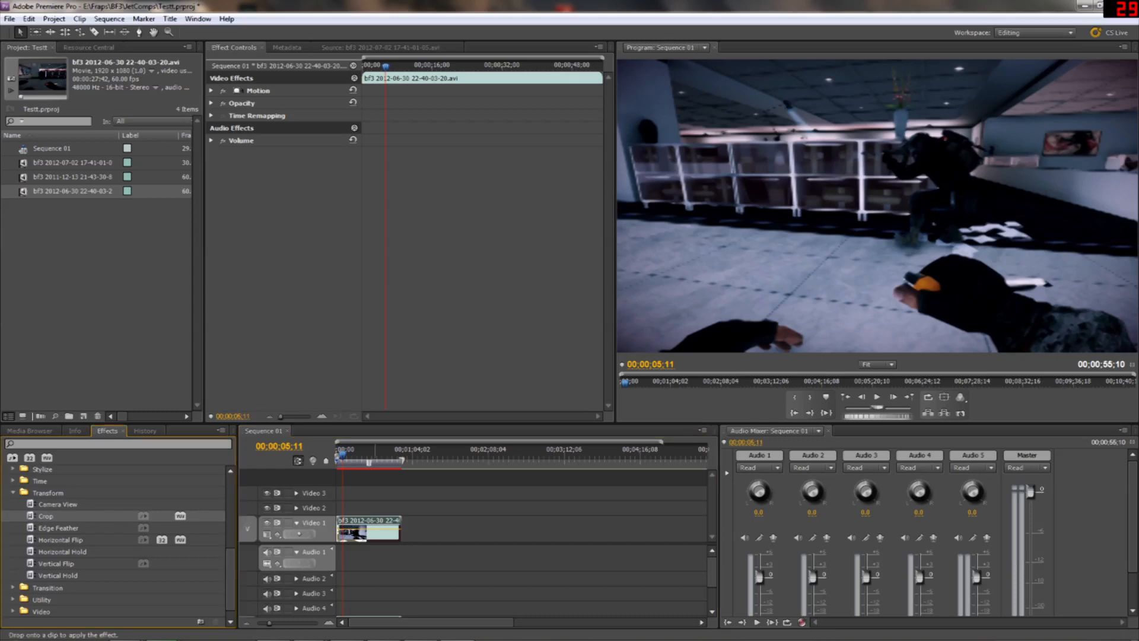
left_click_drag(30, 516, 218, 142)
left_click(211, 128)
left_click_drag(286, 178, 307, 177)
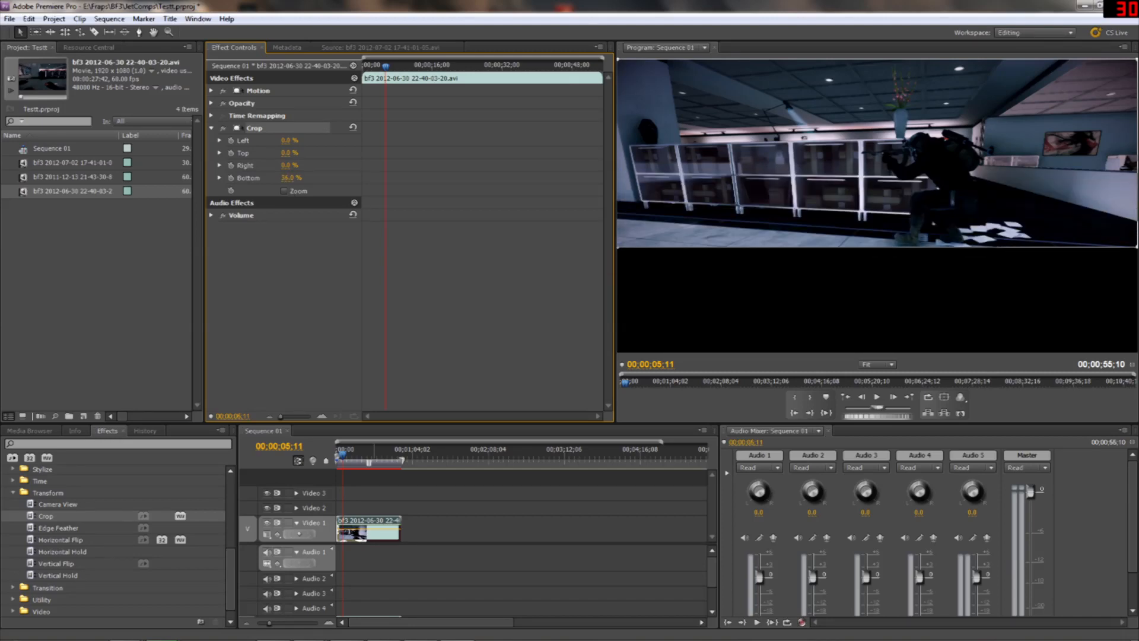
left_click_drag(307, 177, 307, 177)
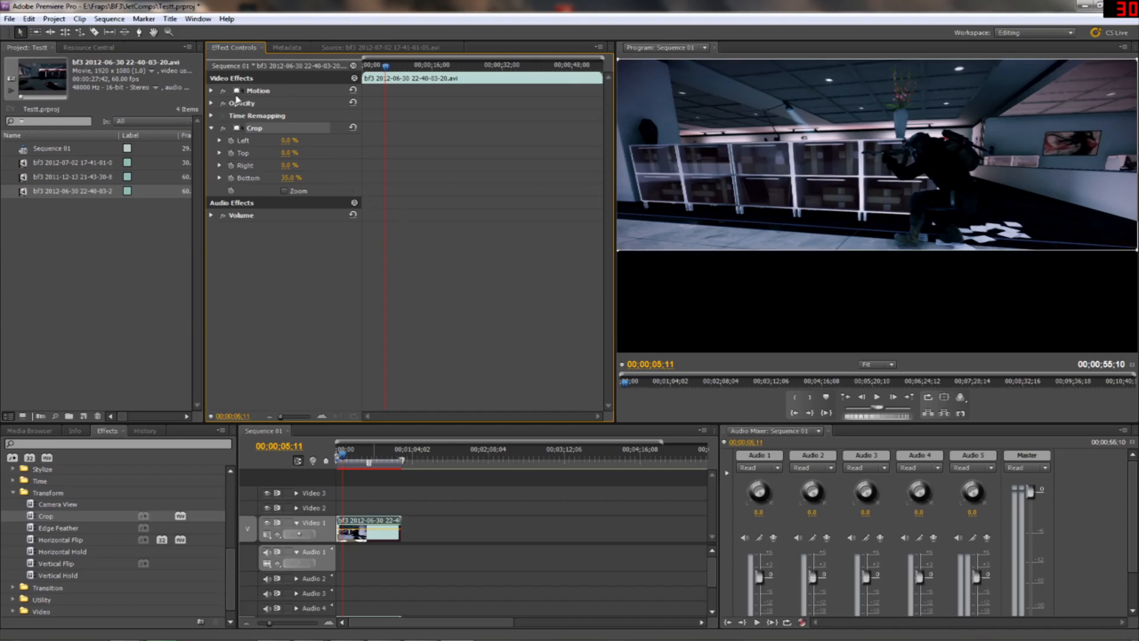
Set the clip's vertical Position value to 733 and preview the sequence from about 13 seconds
left_click(212, 91)
left_click_drag(319, 103, 388, 102)
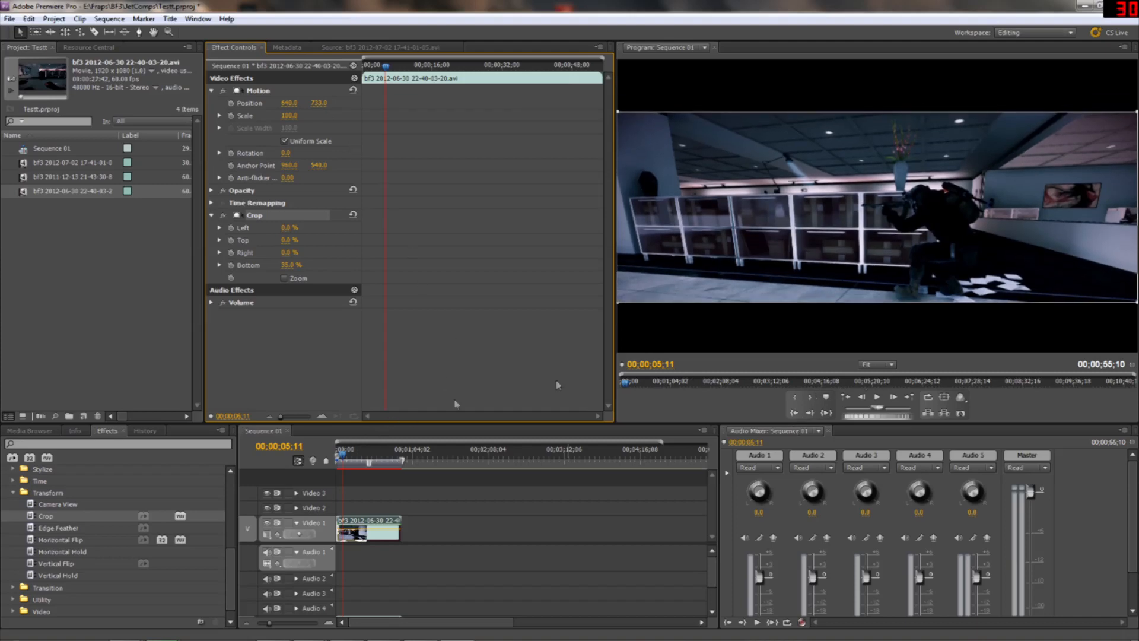
left_click_drag(344, 459, 353, 462)
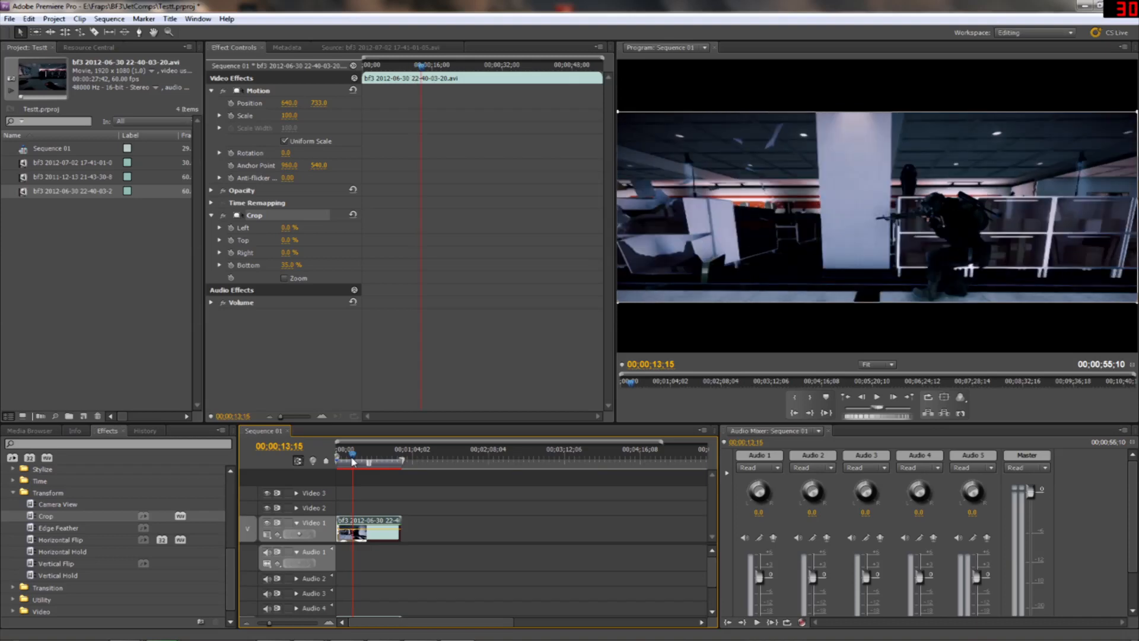
left_click(877, 397)
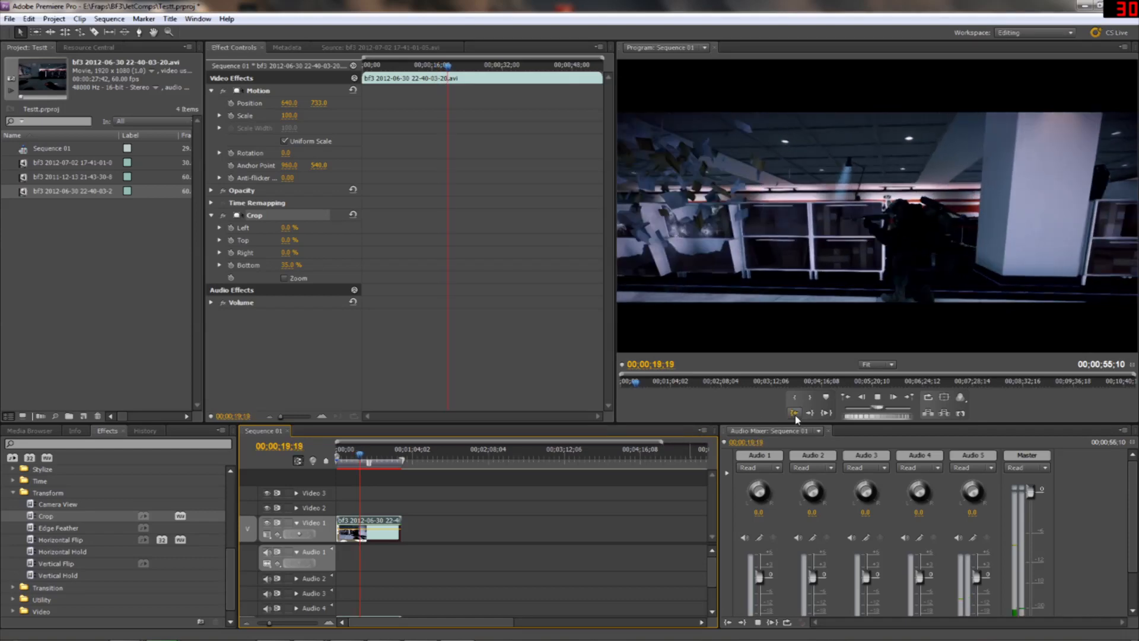
left_click(879, 397)
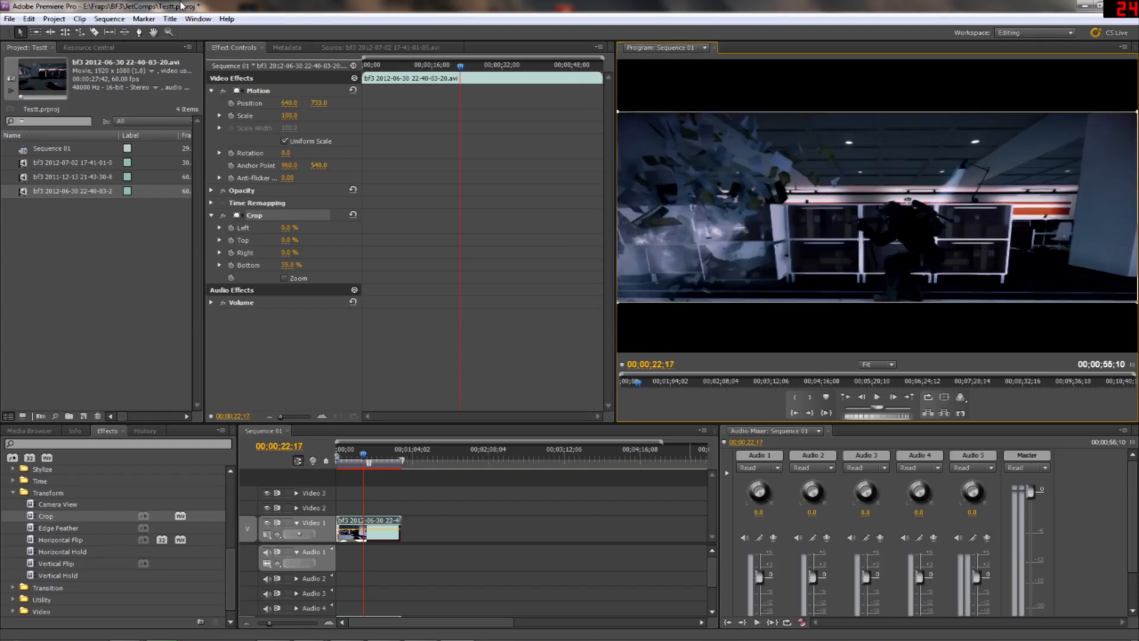
Open the media export settings for the sequence and choose the QuickTime format with the HD preset
left_click(9, 19)
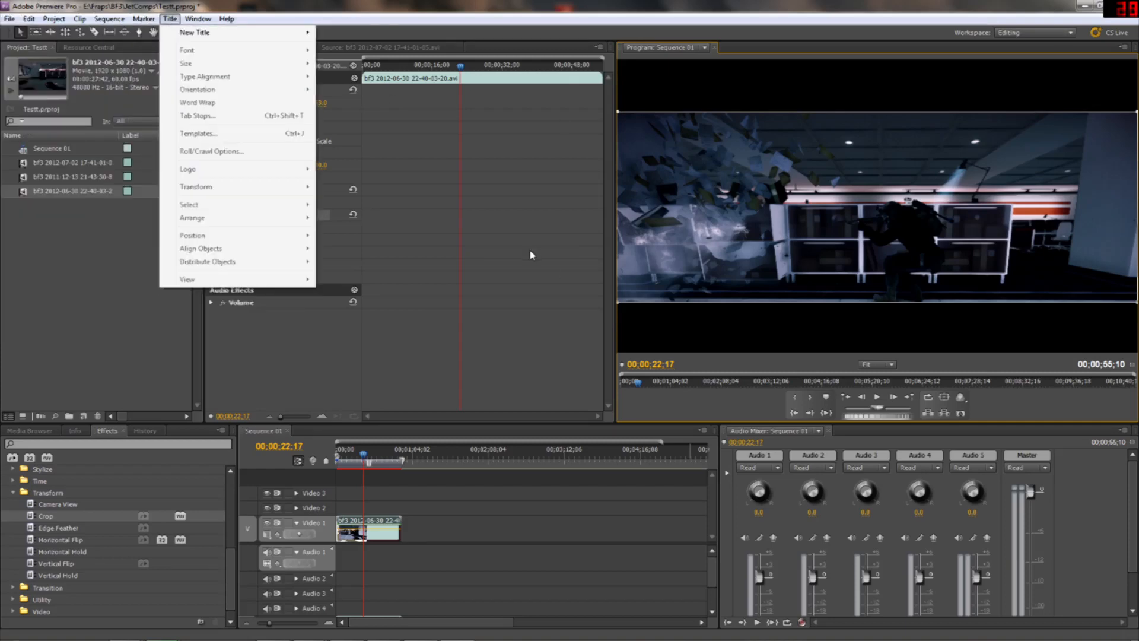
mouse_move(10, 20)
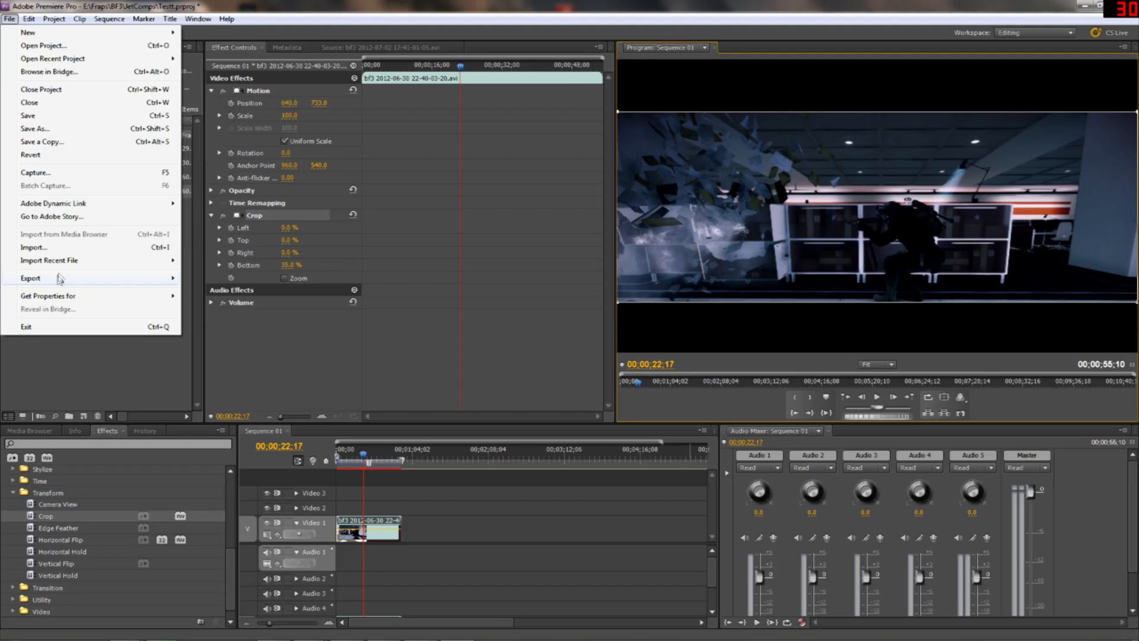
mouse_move(57, 283)
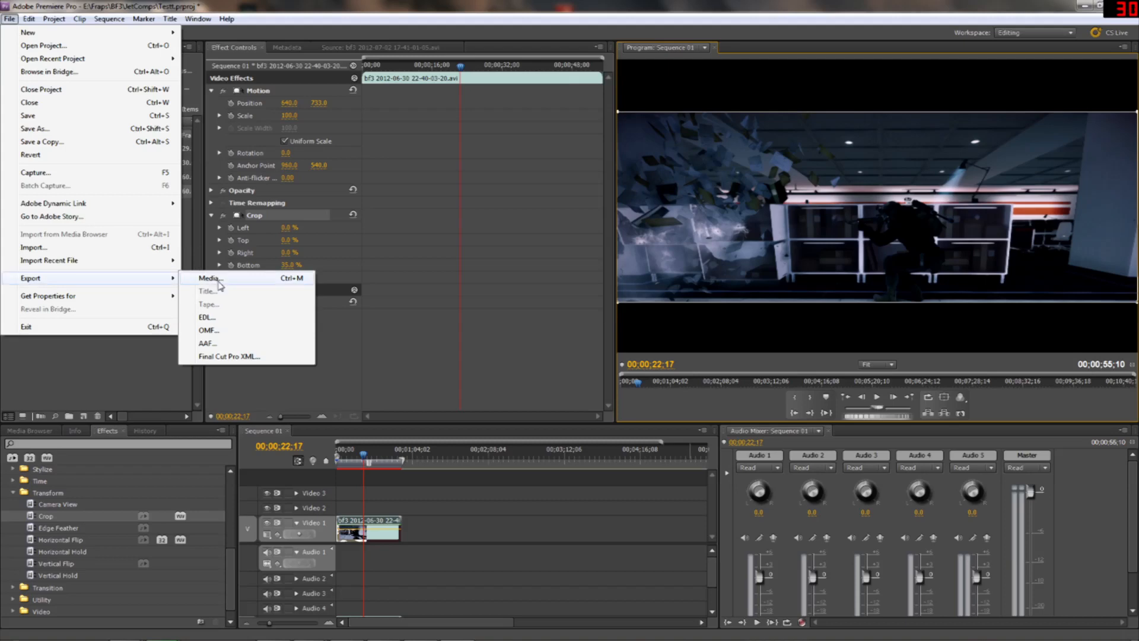
left_click(214, 278)
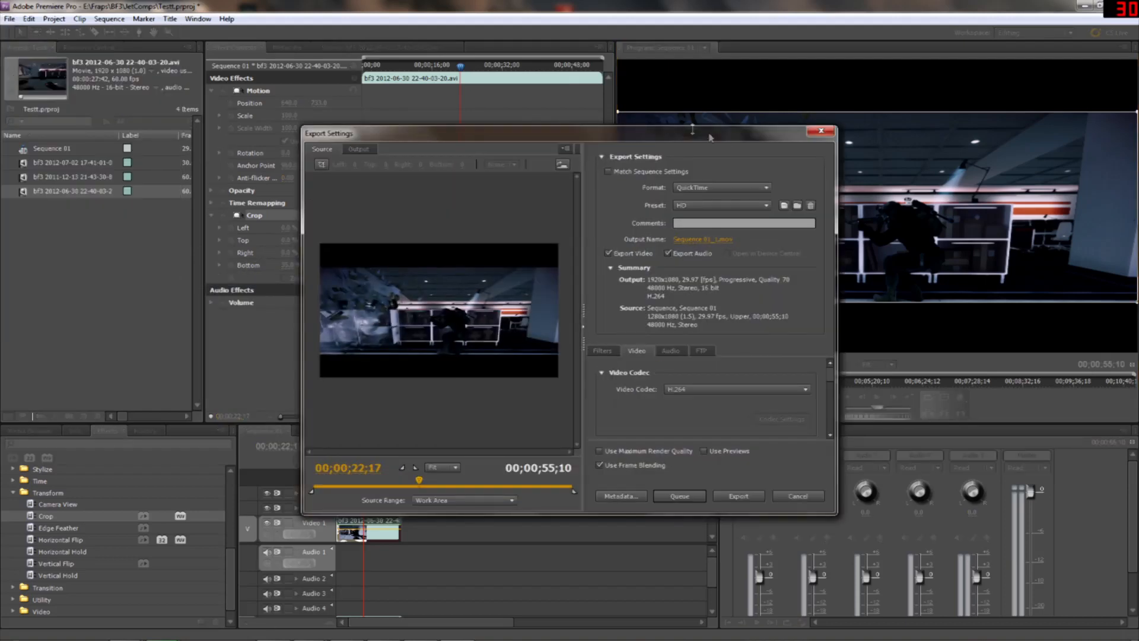
left_click(734, 188)
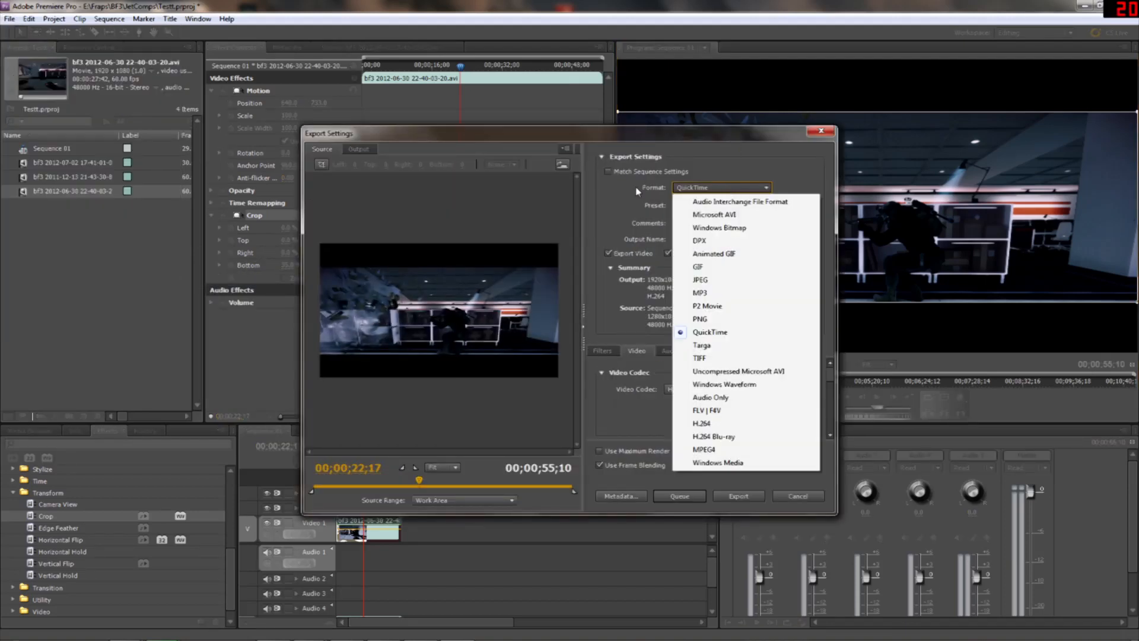
left_click(710, 332)
left_click(724, 206)
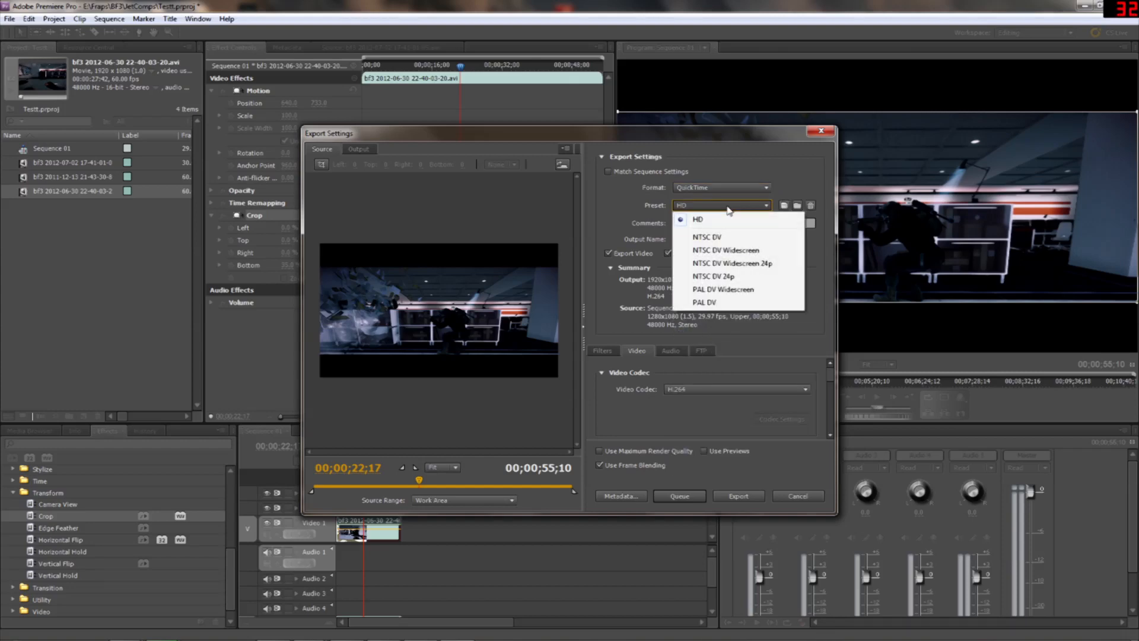
left_click(708, 217)
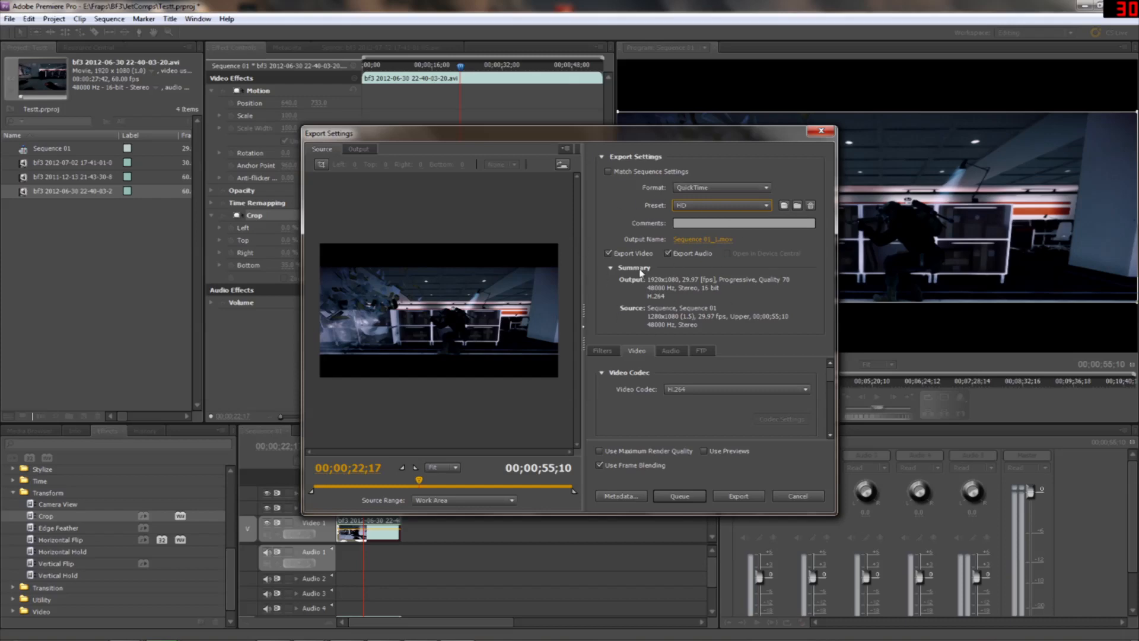
Keep H.264 as the export's video codec and set the frame rate to 29.97
left_click_drag(831, 376, 821, 331)
left_click(703, 391)
left_click(702, 392)
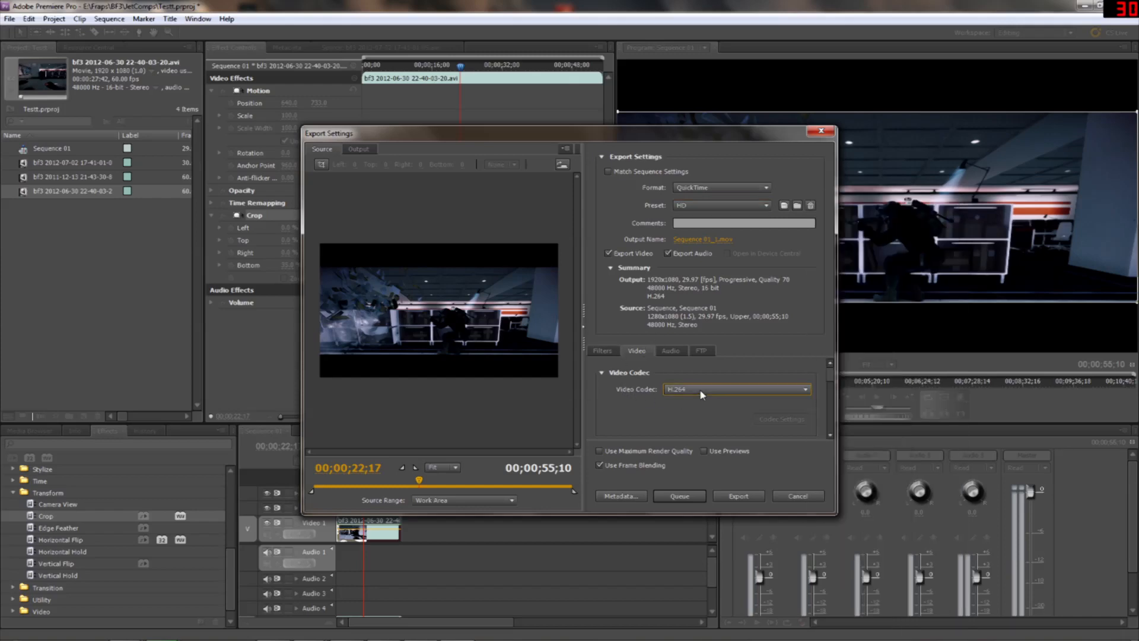
scroll(812, 379, "down", 3)
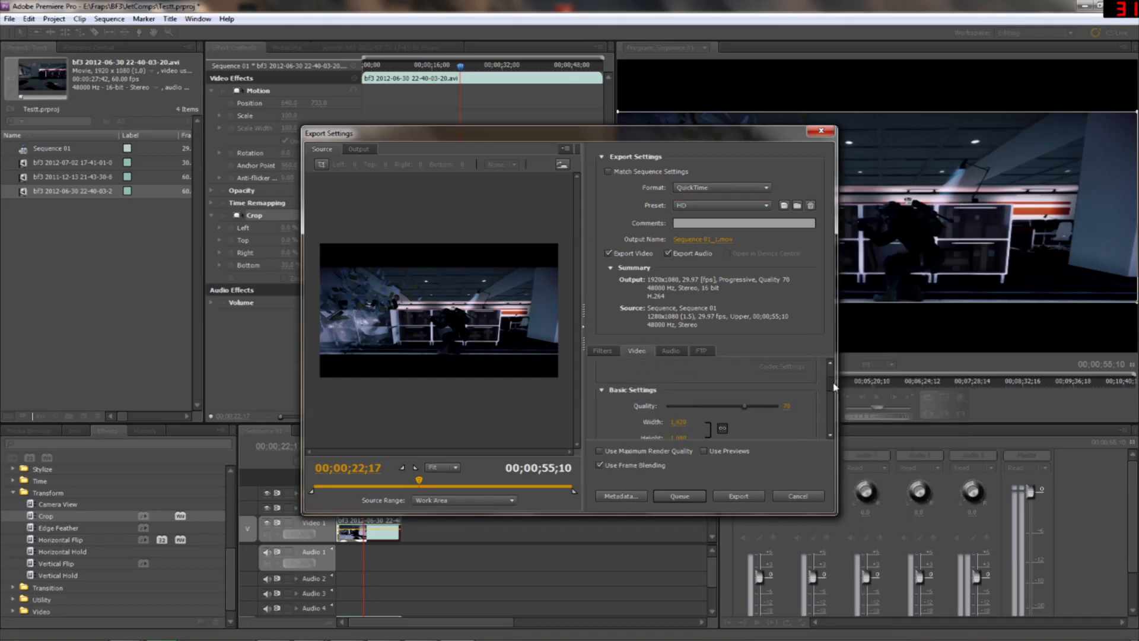
left_click_drag(834, 381, 843, 382)
scroll(840, 391, "down", 2)
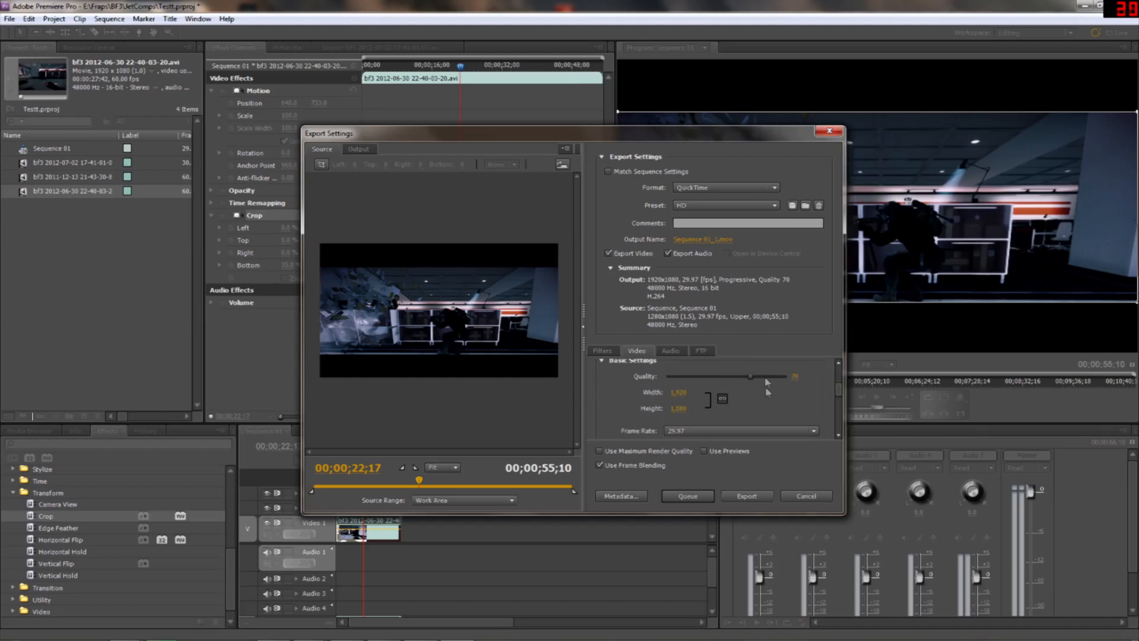
scroll(839, 394, "down", 1)
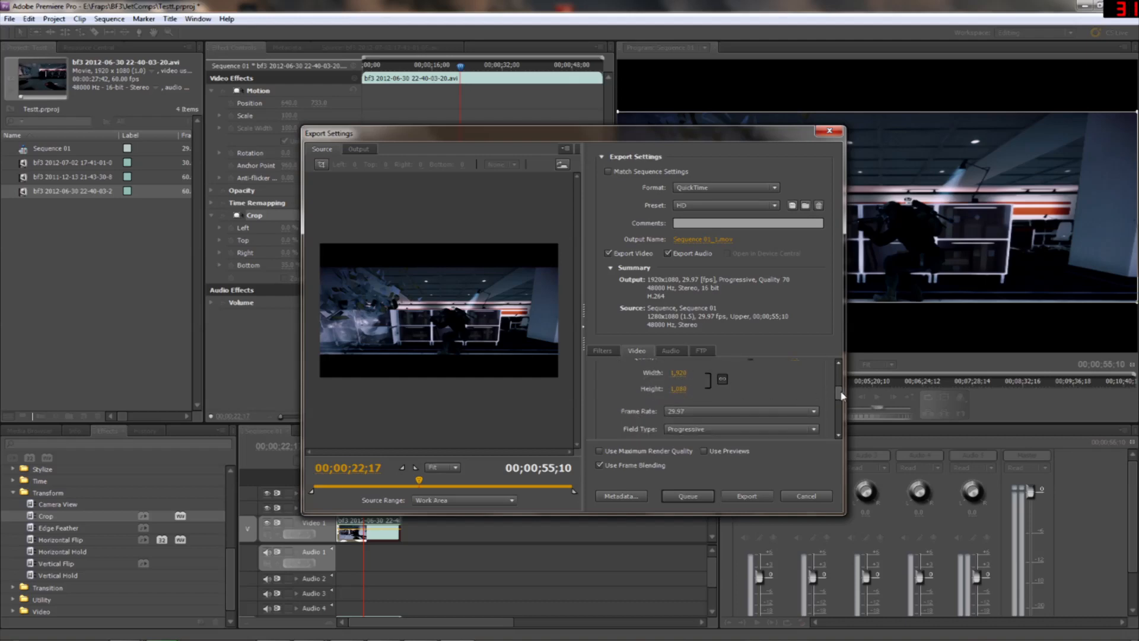
left_click_drag(842, 393, 842, 394)
left_click(677, 404)
left_click(675, 404)
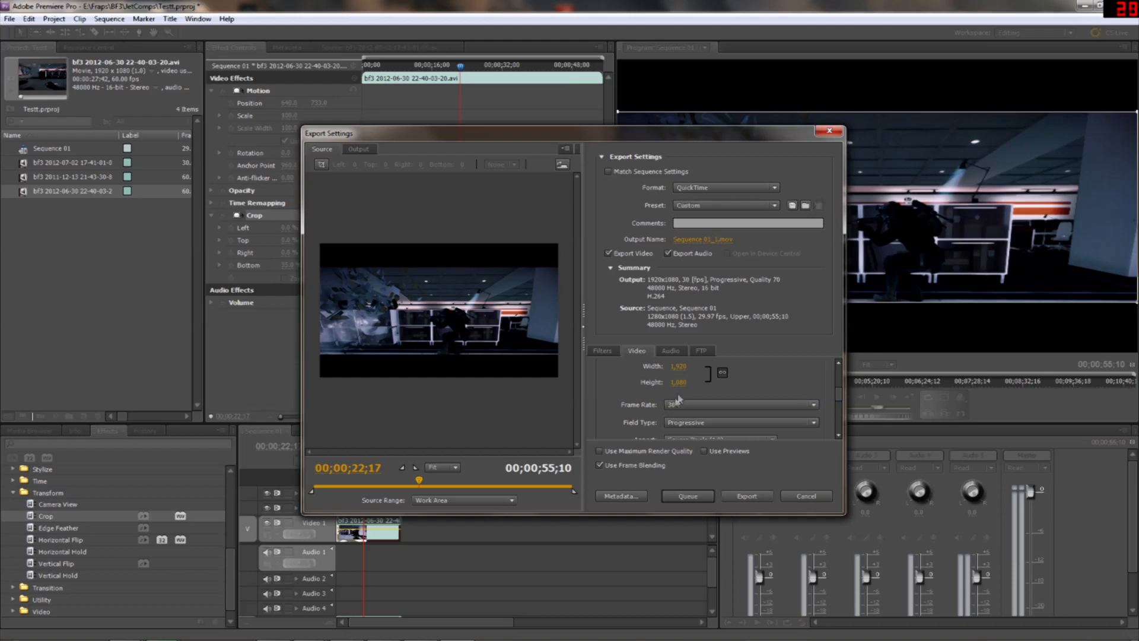
left_click(707, 413)
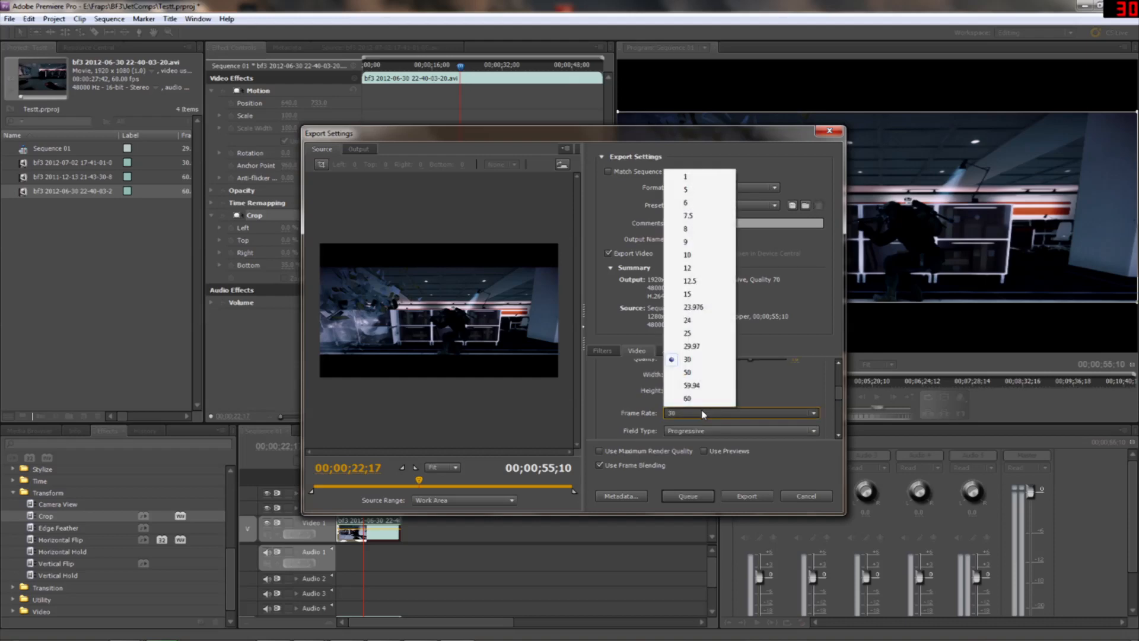
left_click(699, 351)
Review the remaining video export options, from field type and pixel aspect down to the bitrate settings
scroll(811, 411, "down", 1)
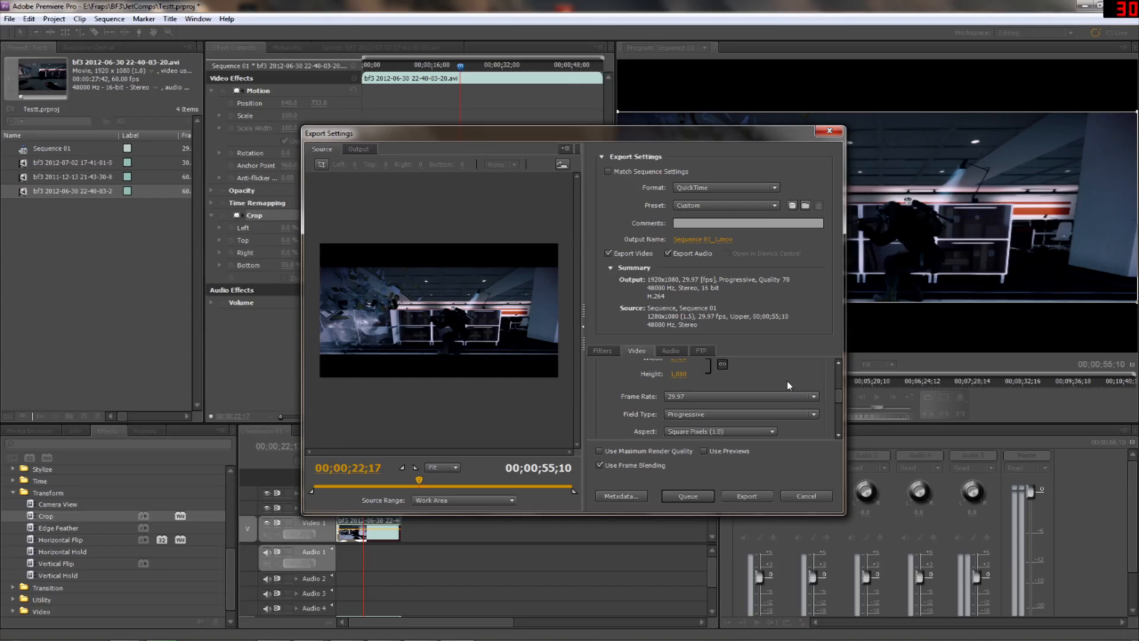
scroll(837, 441, "down", 2)
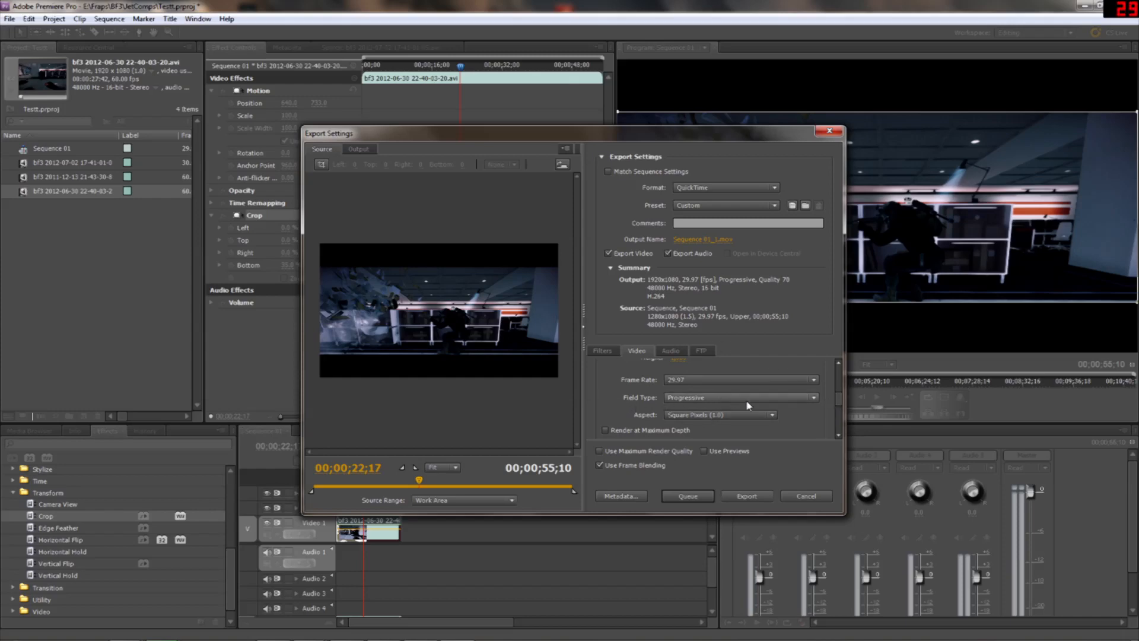
left_click(839, 436)
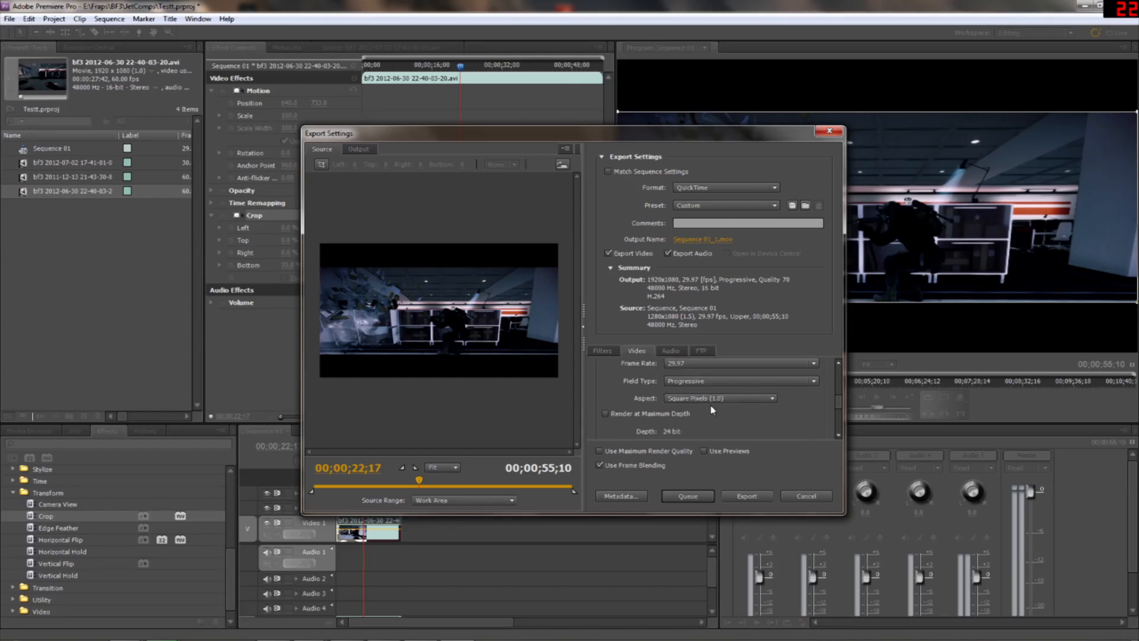
left_click(838, 435)
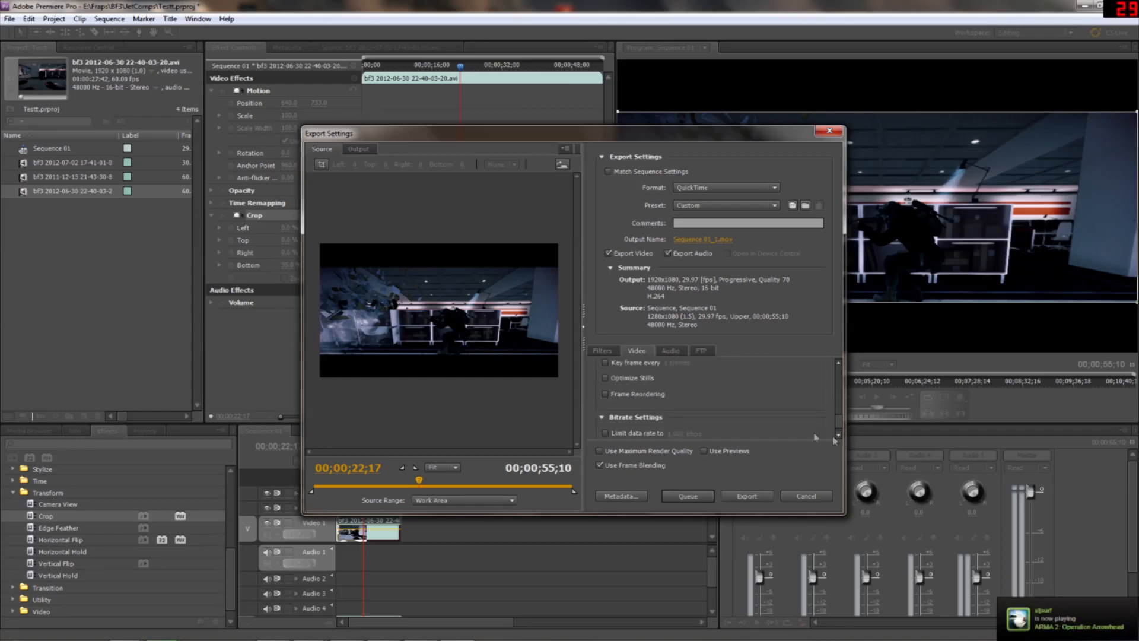
left_click(838, 436)
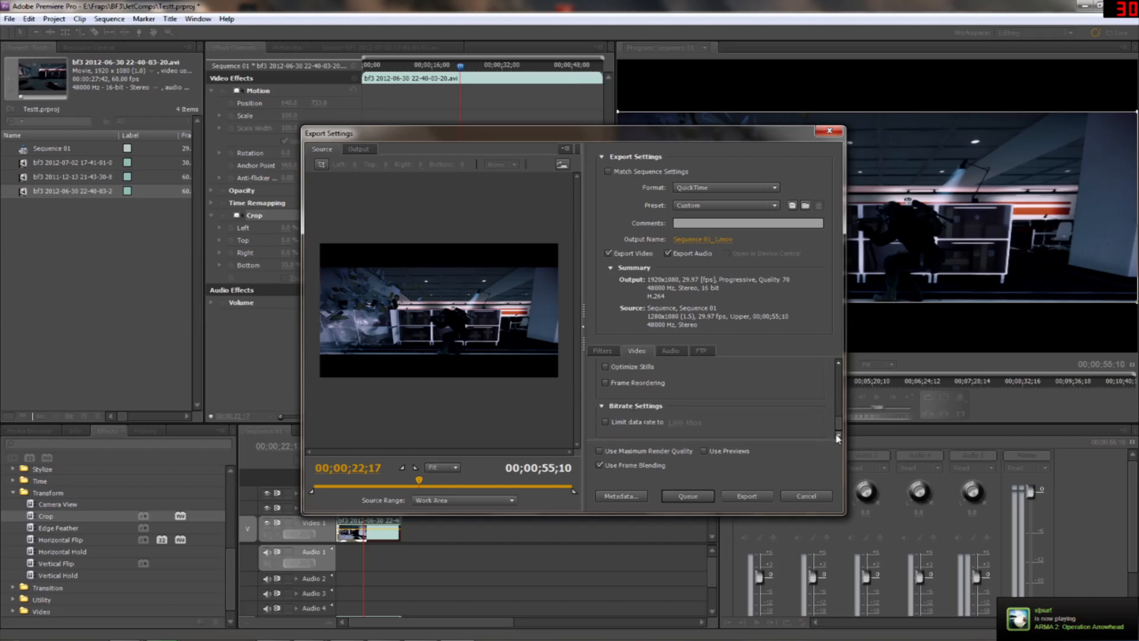
left_click_drag(837, 424, 837, 363)
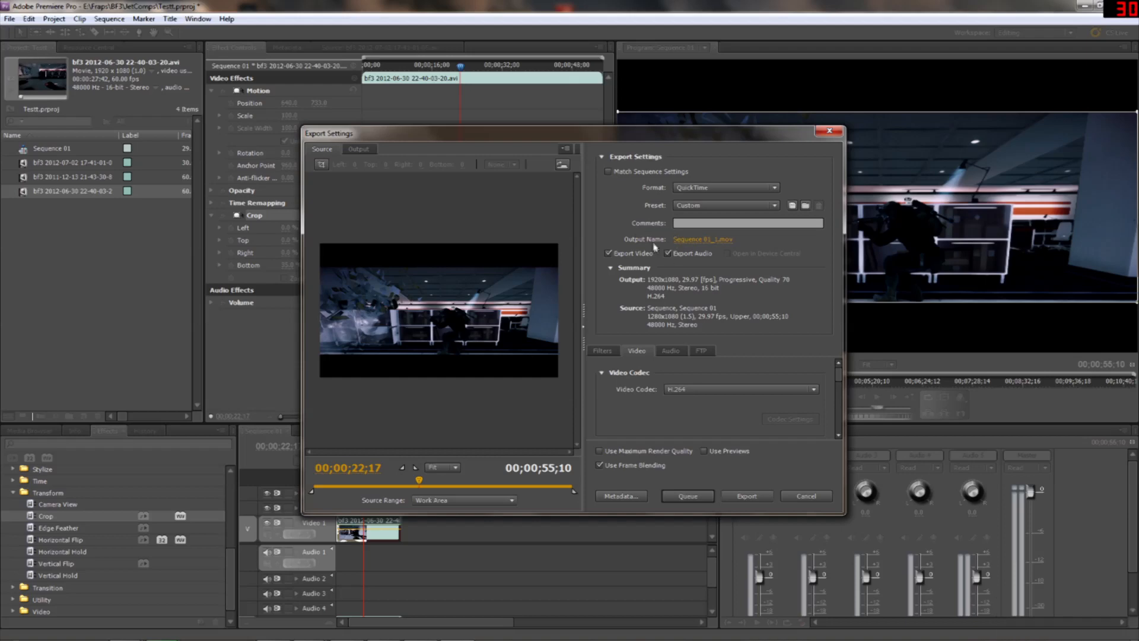
Name the export's output file Crop in the WAllpapers folder
left_click(697, 241)
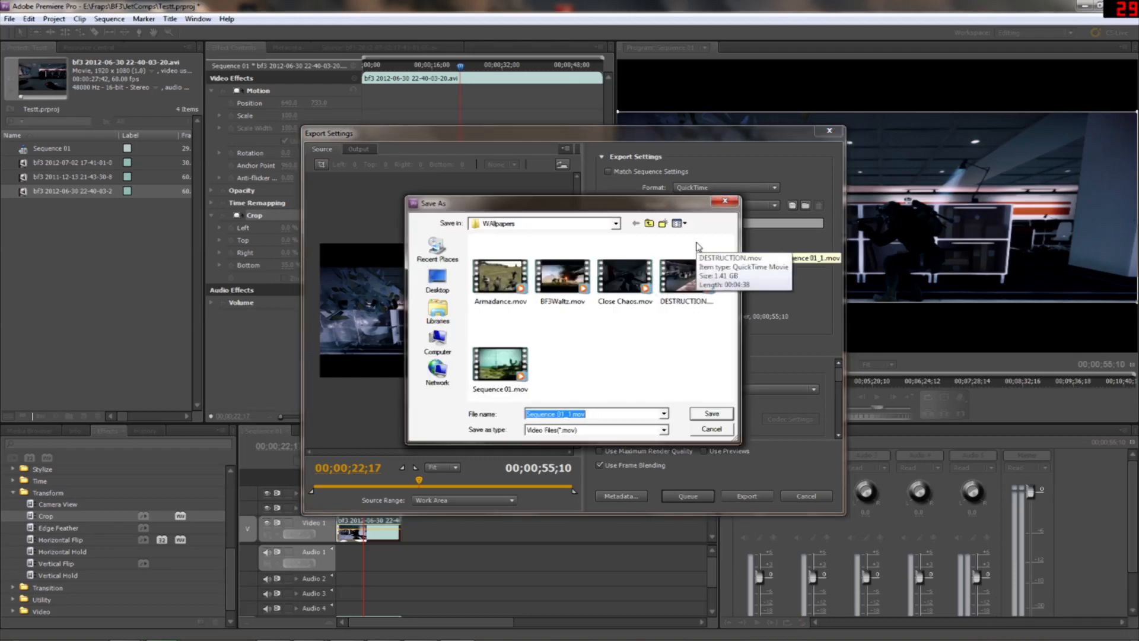
type("Crap")
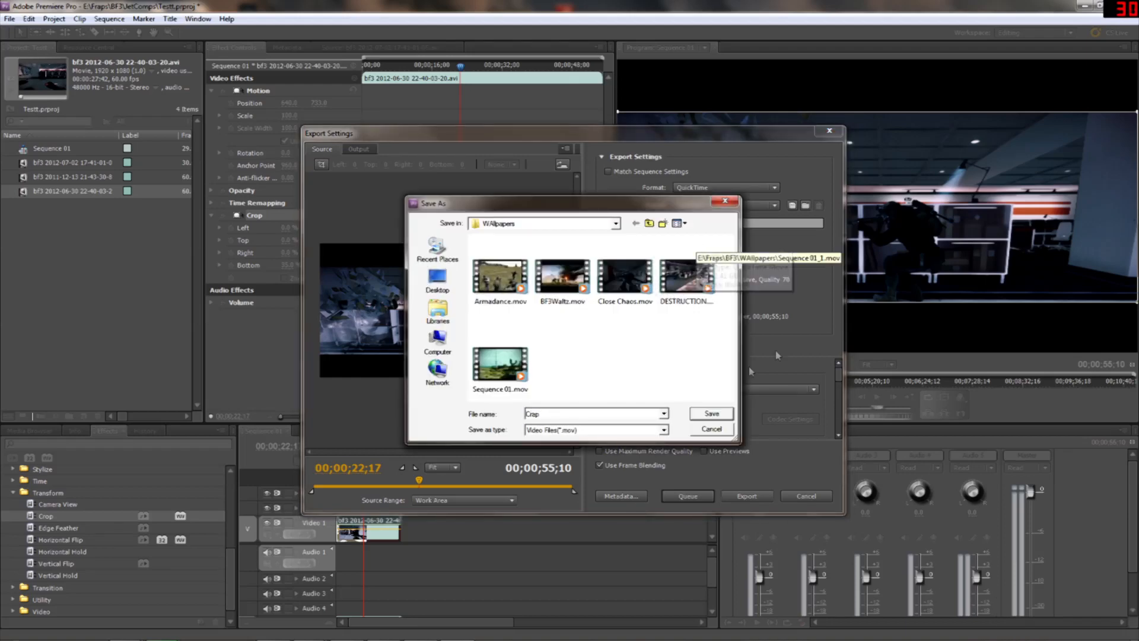
left_click(713, 414)
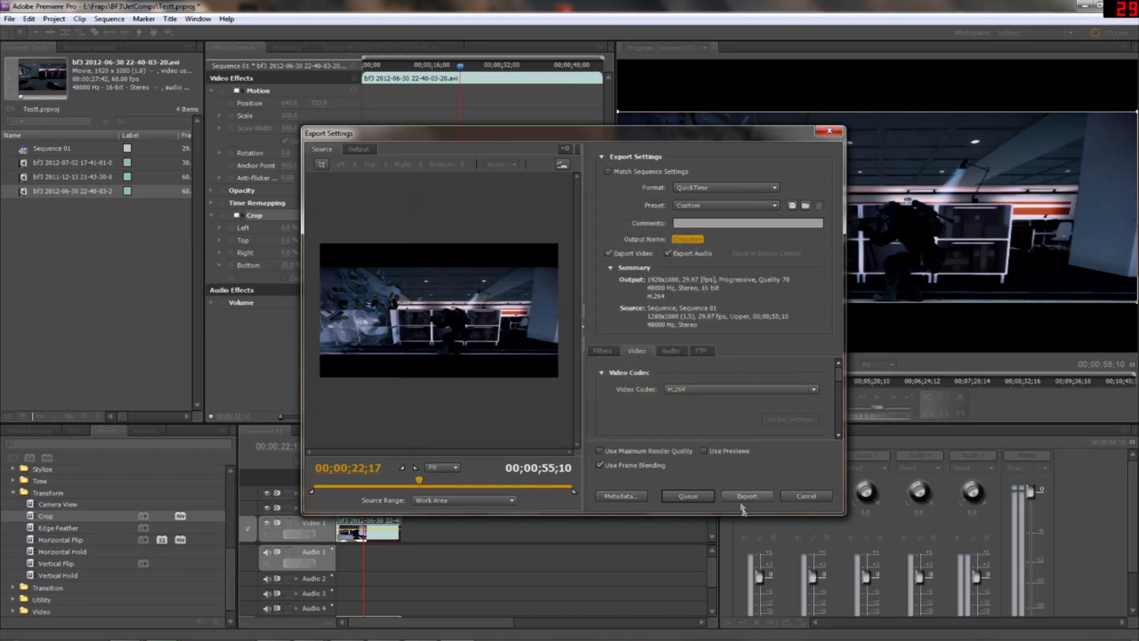
Start exporting the sequence, and cancel both the encoding and the export settings
left_click(747, 496)
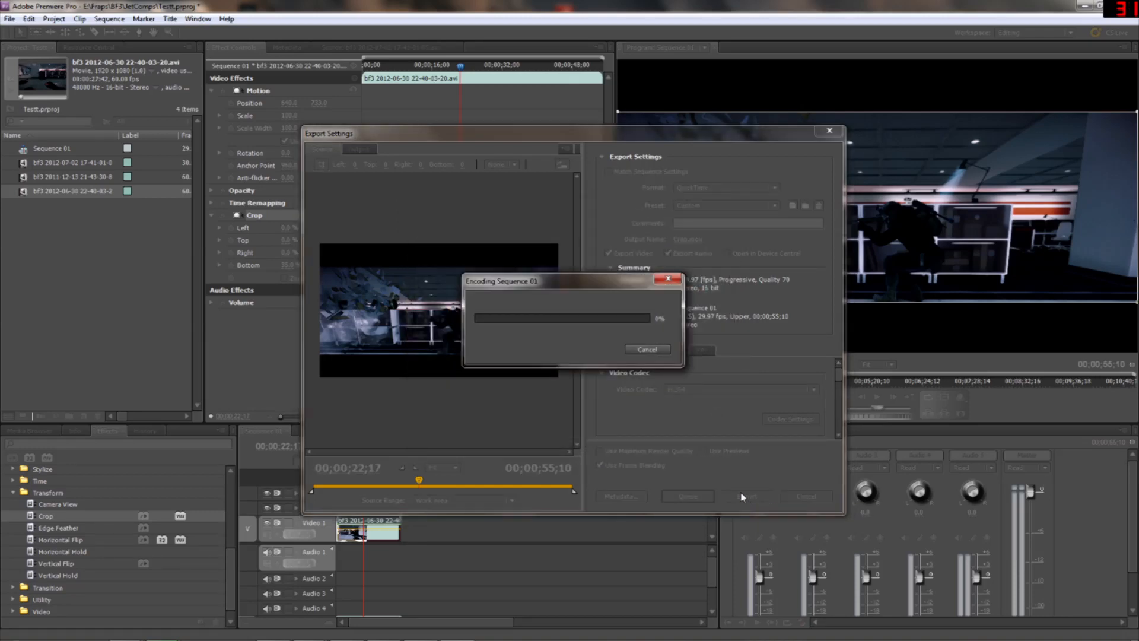
left_click(646, 350)
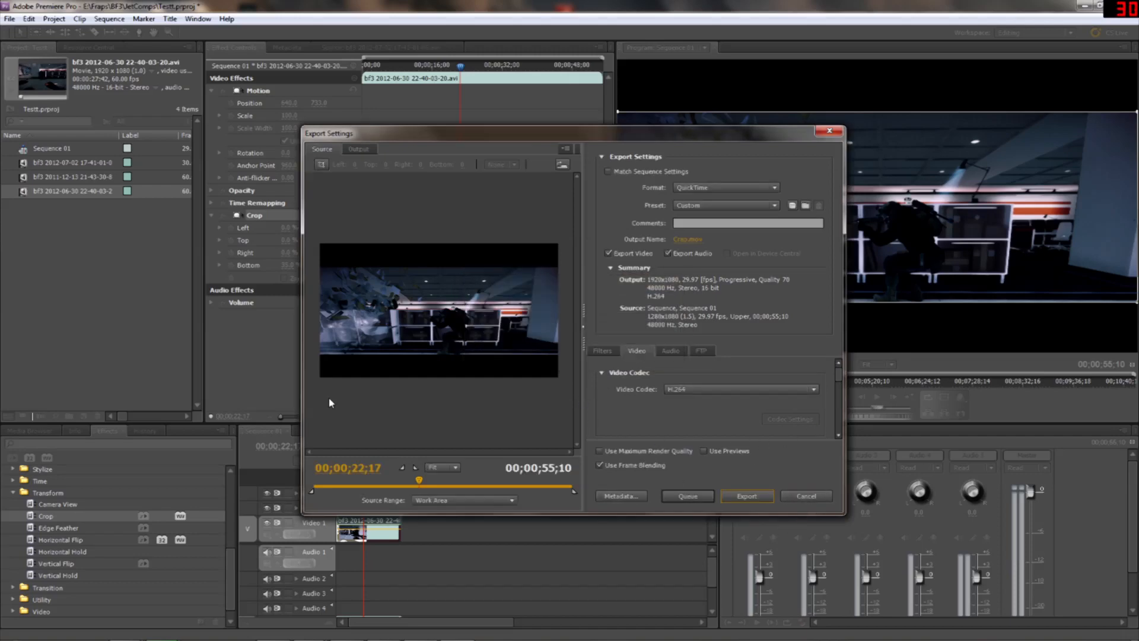
left_click(816, 503)
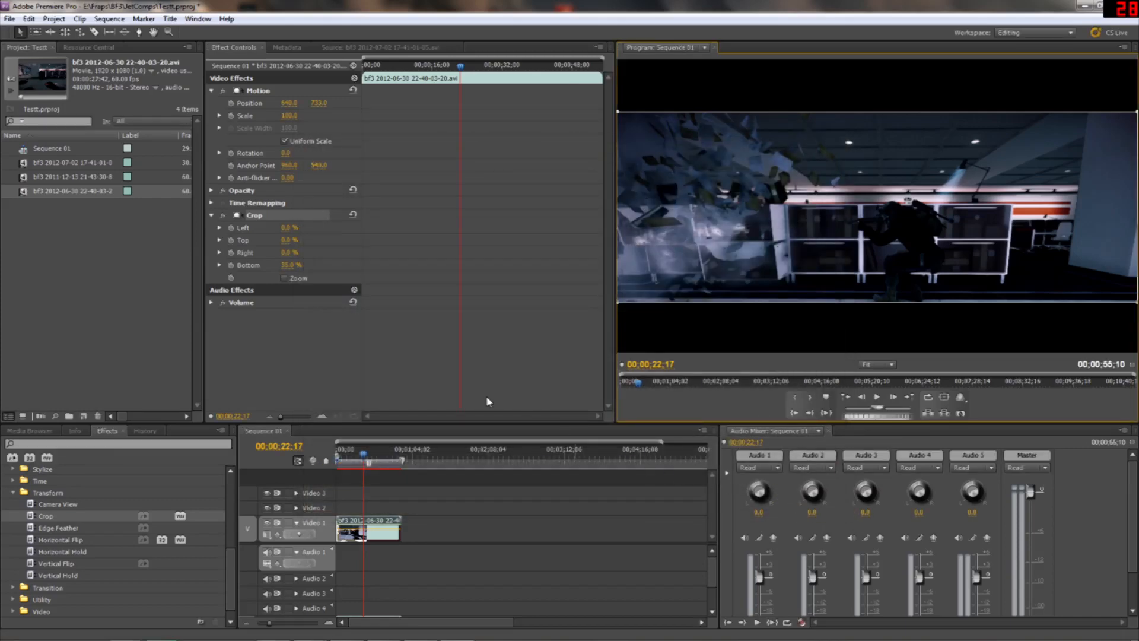